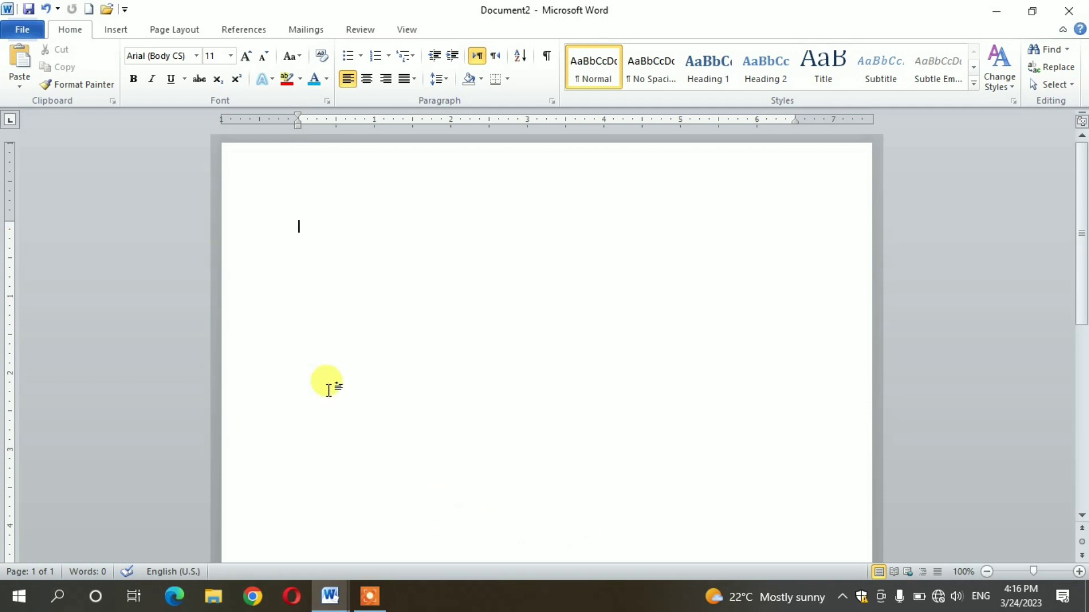
Fill the blank document with sample paragraphs using the =rand() text generator
type("=r")
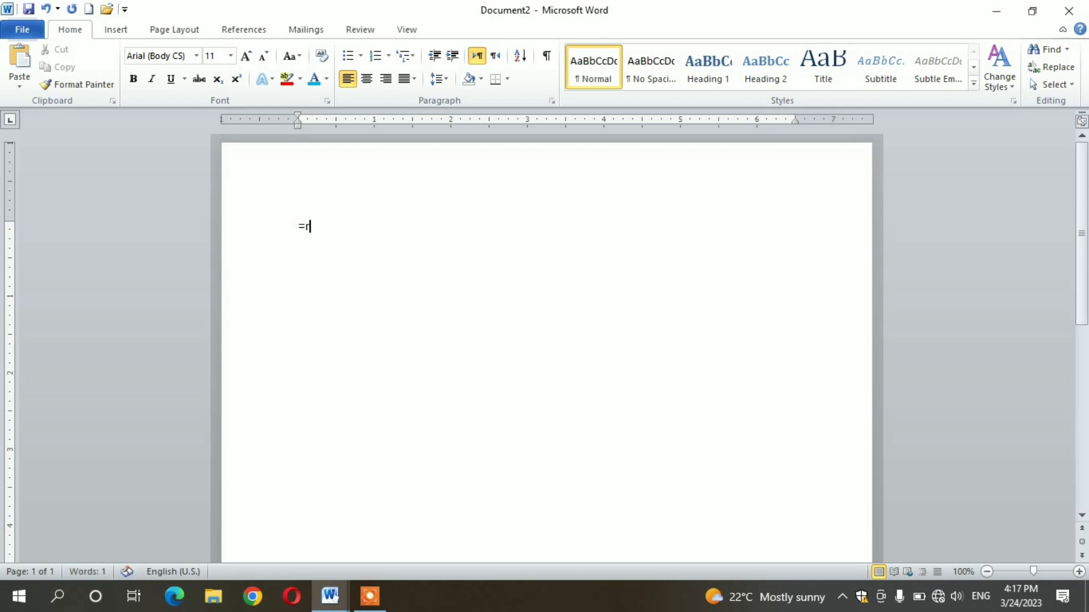
type("and()")
key("Return")
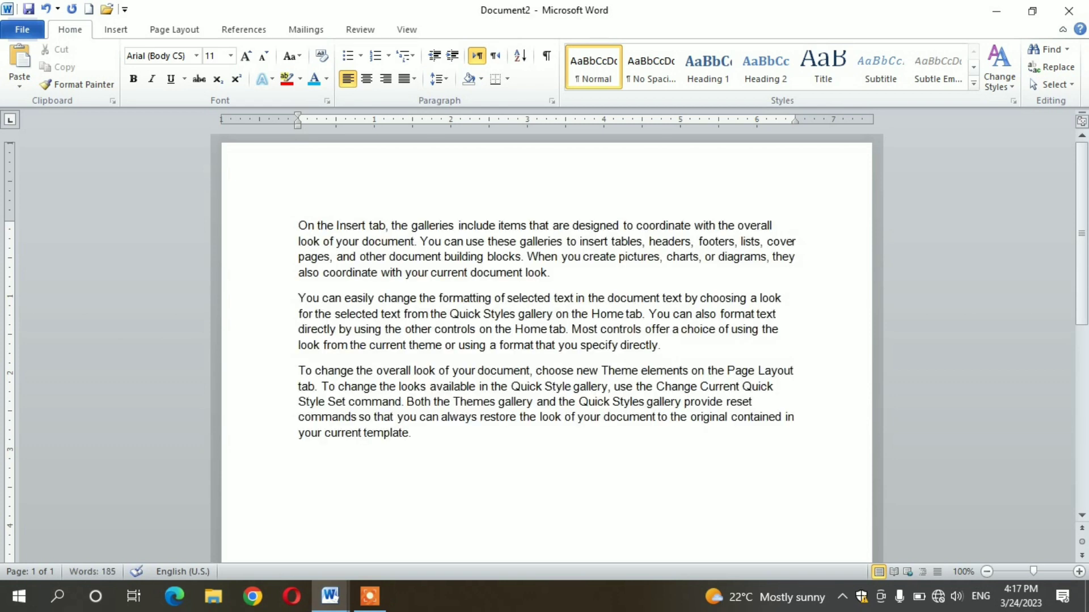
left_click(321, 370)
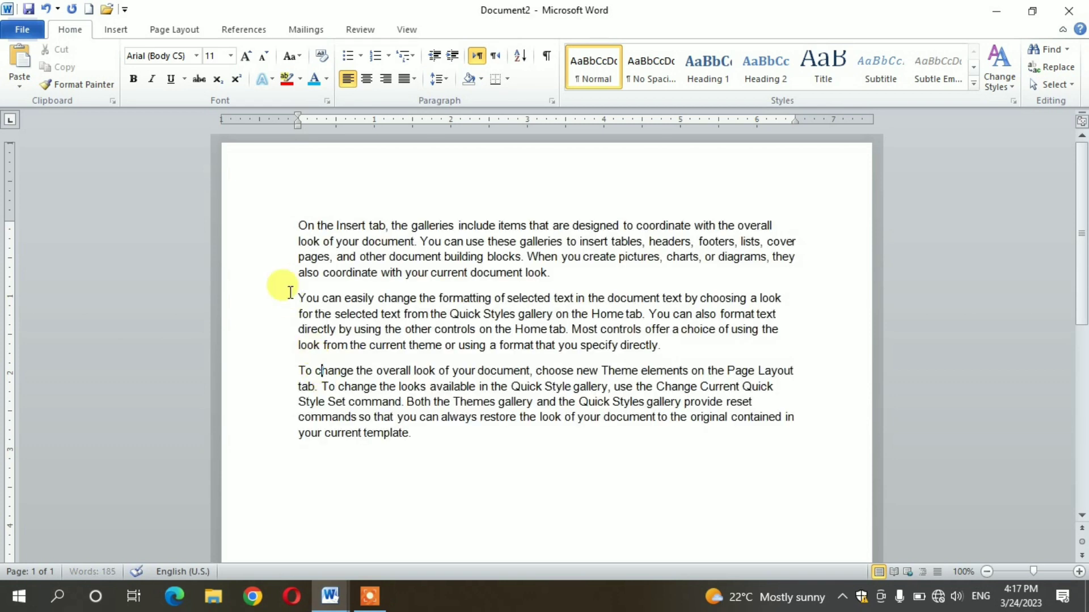
Add a new line above the first paragraph reading "Saifie Official Tech Subscribe"
left_click(298, 226)
key("Return")
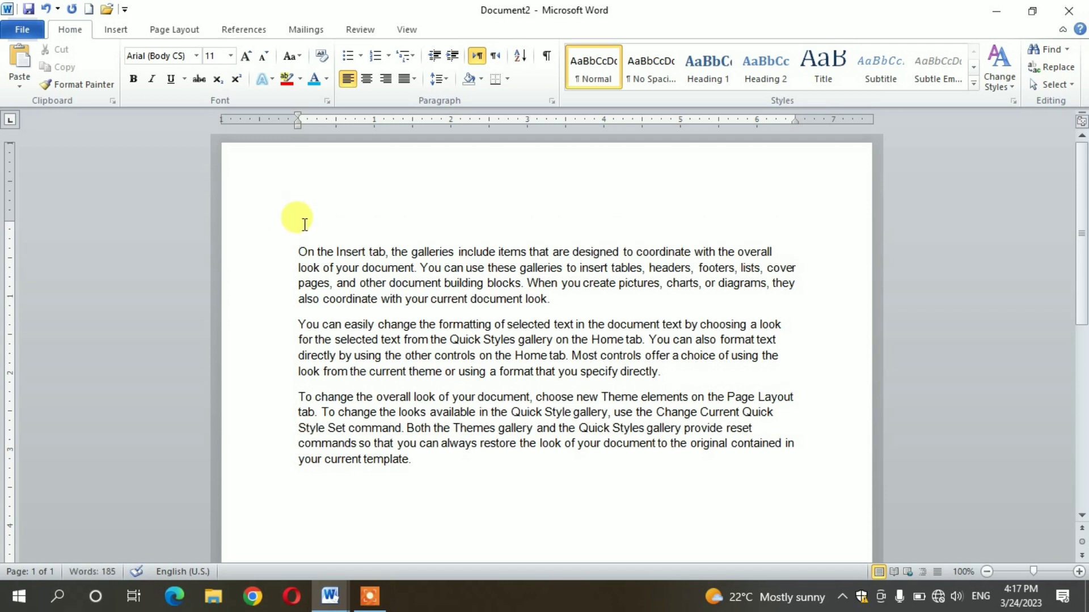
type("Saifie ")
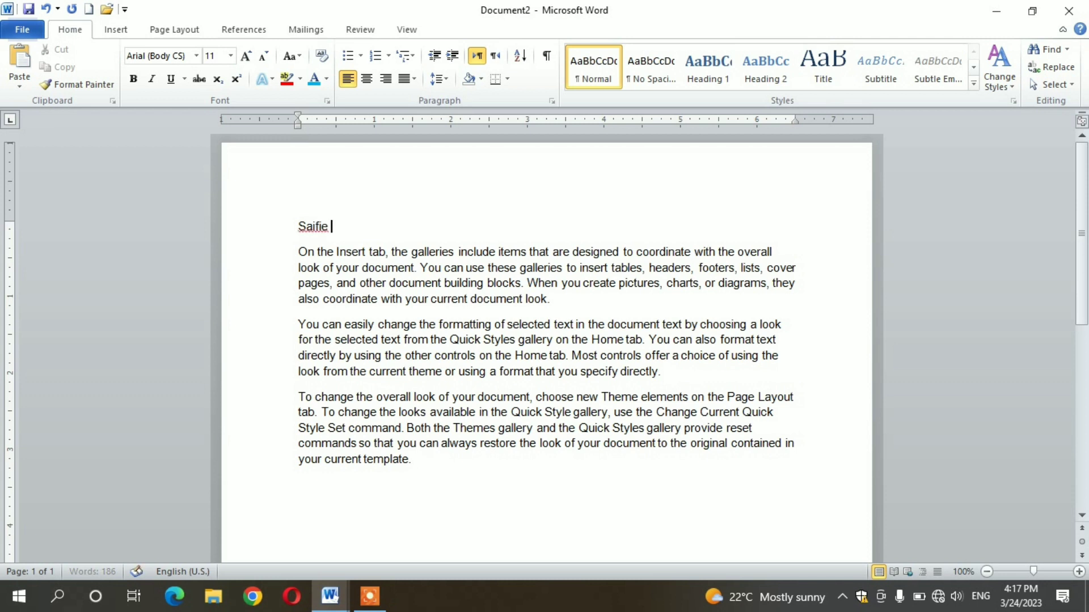
type("Official")
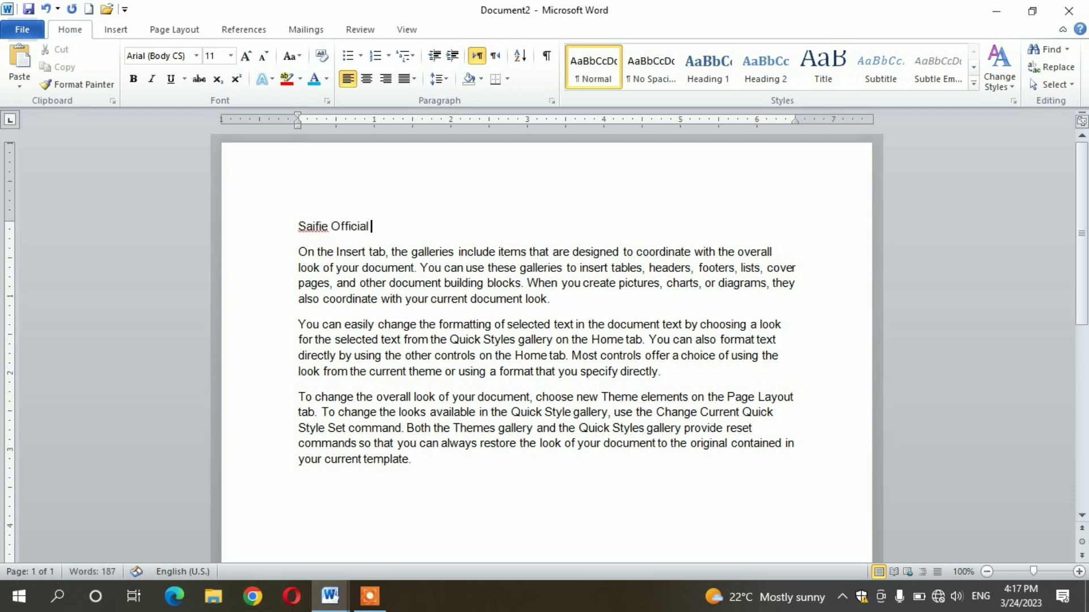
type(" Tech Subsc")
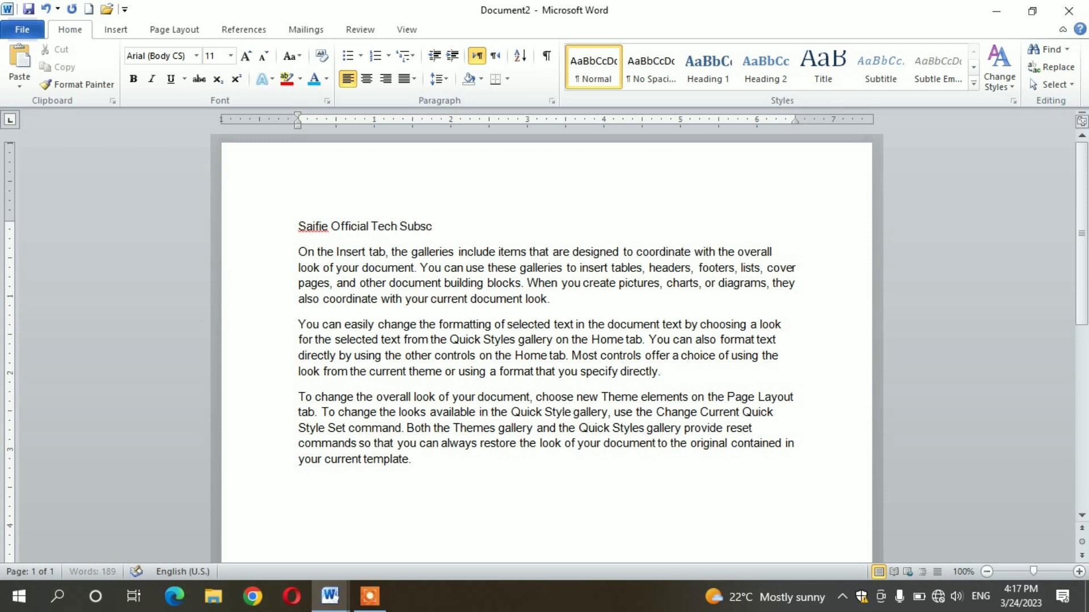
type("ribe")
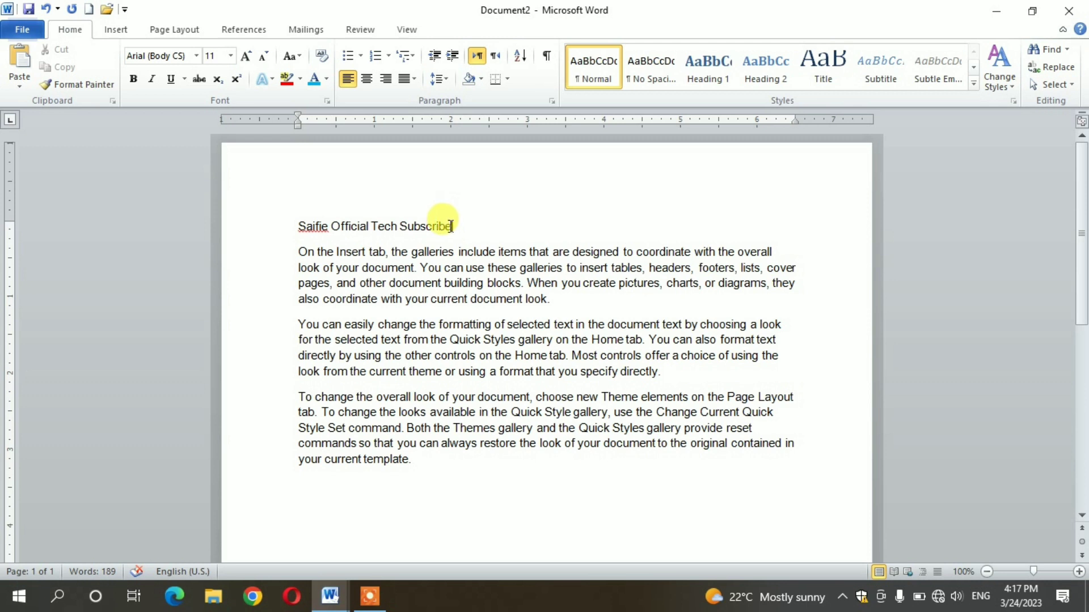
Cut the "Saifie Official Tech Subscribe" line and paste it below the last paragraph
left_click_drag(451, 227, 309, 233)
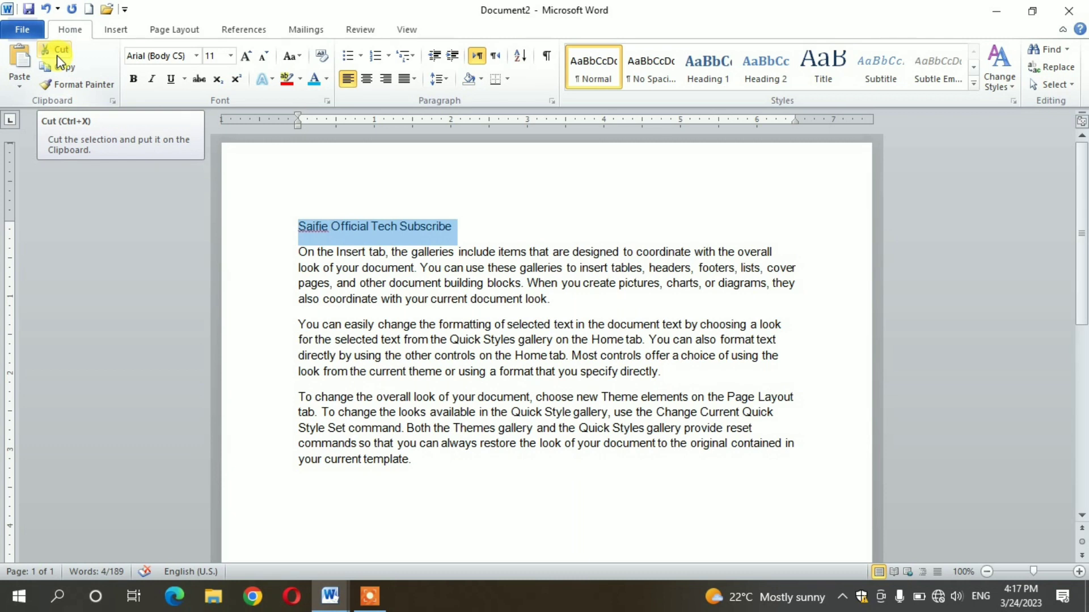
left_click(57, 55)
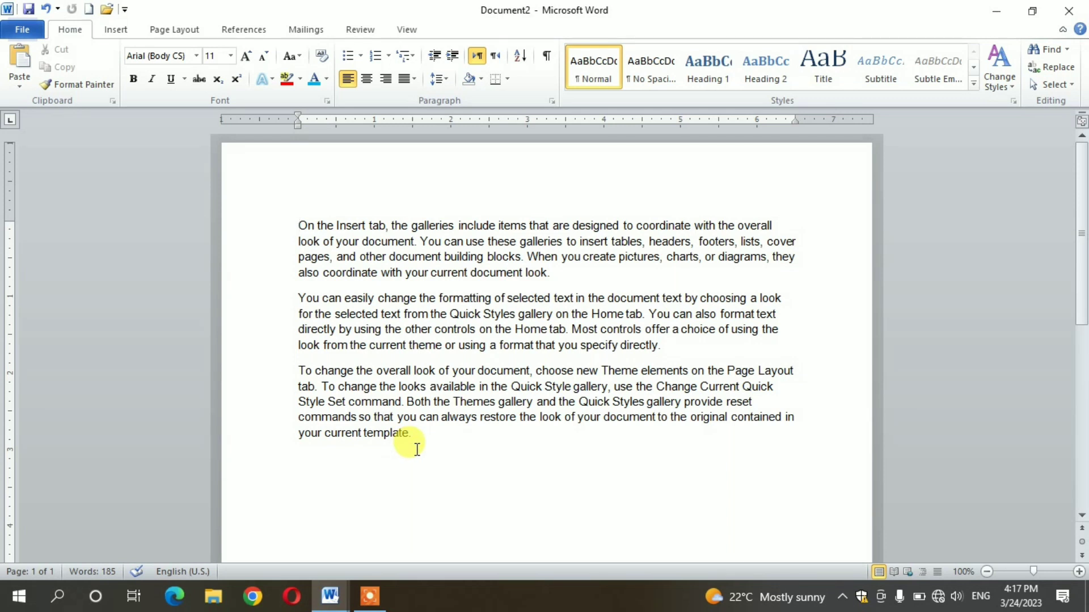
left_click(383, 467)
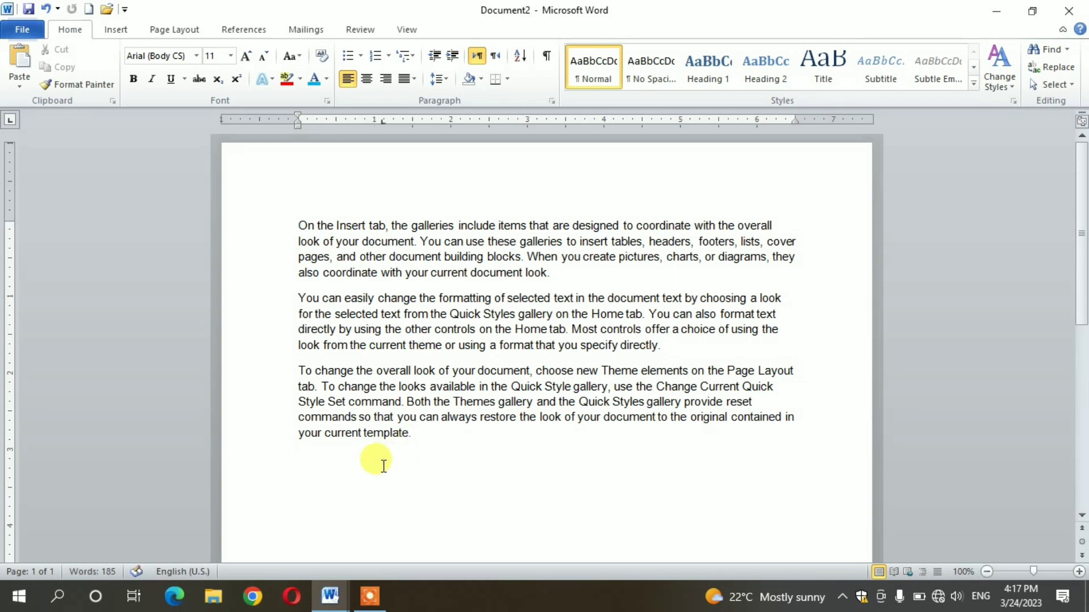
key("ctrl+z")
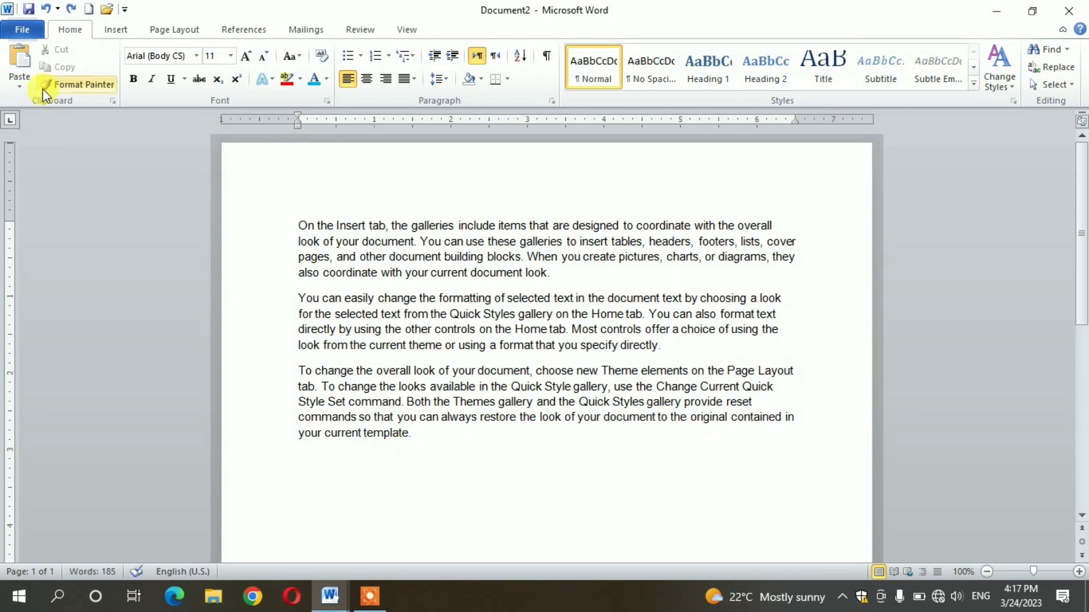
left_click(21, 51)
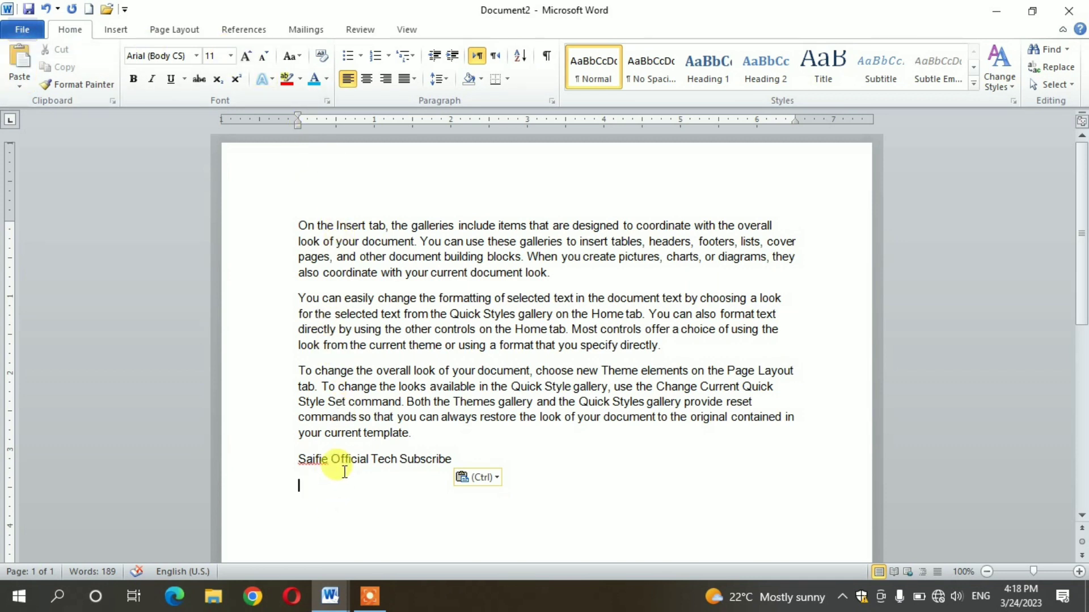
Copy the "Saifie Official Tech Subscribe" line and paste it at the ends of the first and second paragraphs
left_click_drag(456, 458, 294, 456)
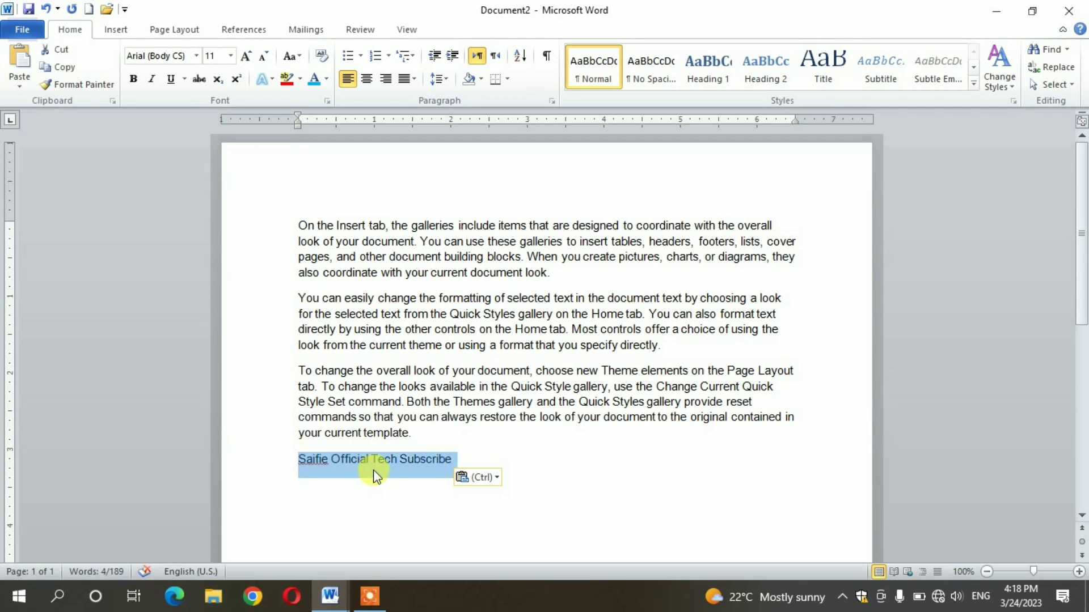
left_click(65, 68)
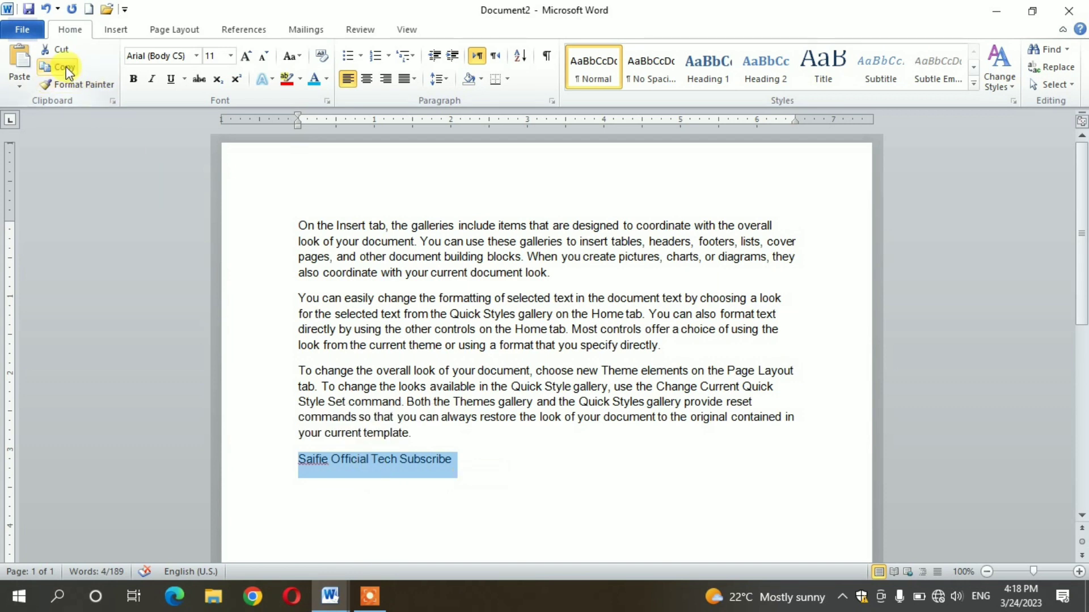
left_click(554, 272)
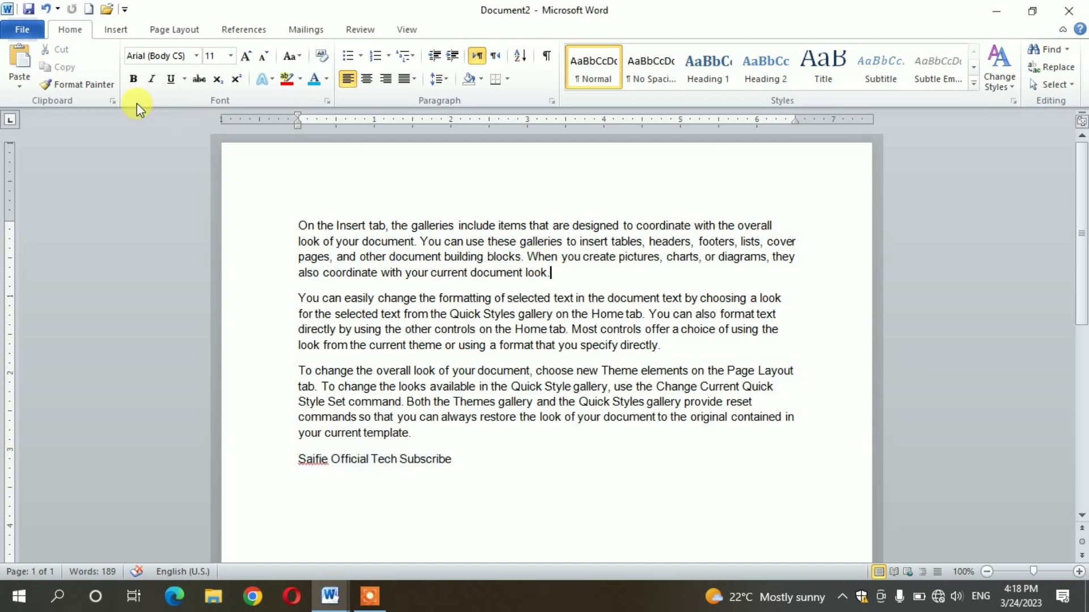
left_click(19, 60)
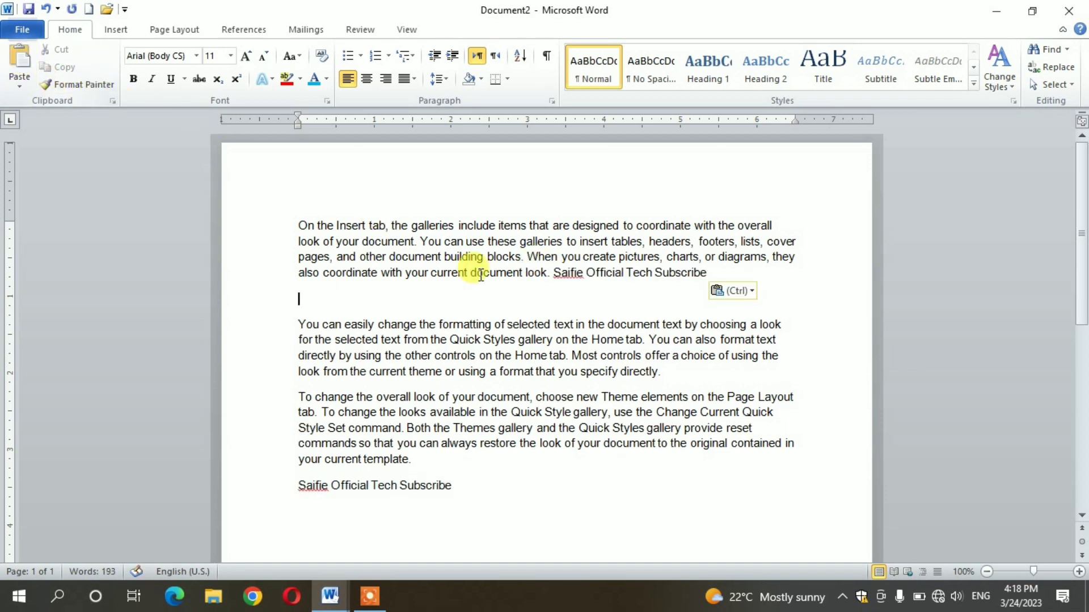
left_click(663, 372)
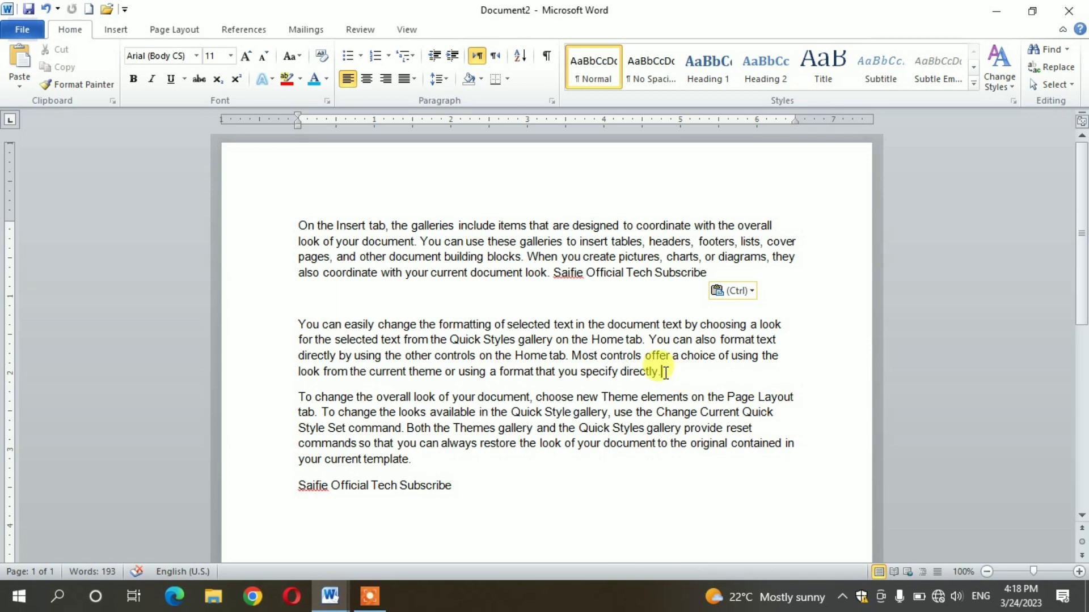
left_click(21, 59)
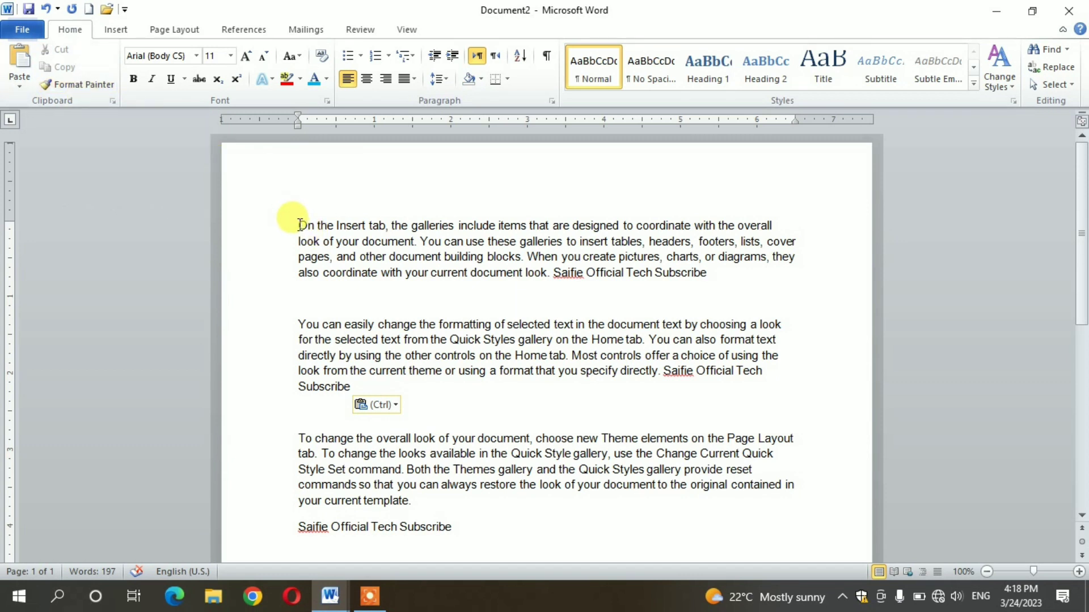
Give the first line of the opening paragraph a blue font colour and a red highlight
left_click_drag(299, 225, 770, 227)
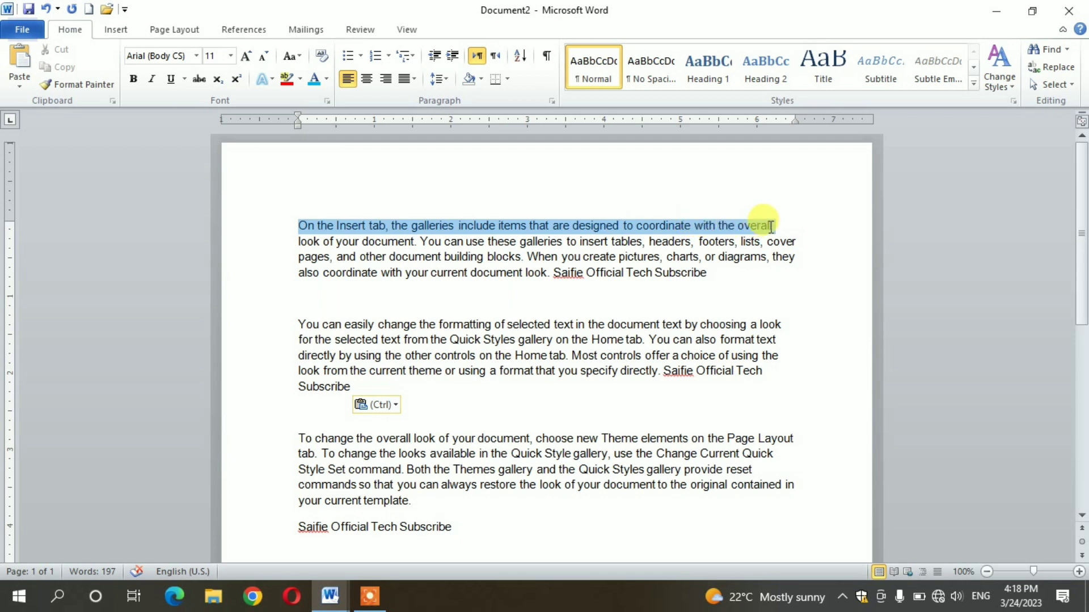
left_click(316, 80)
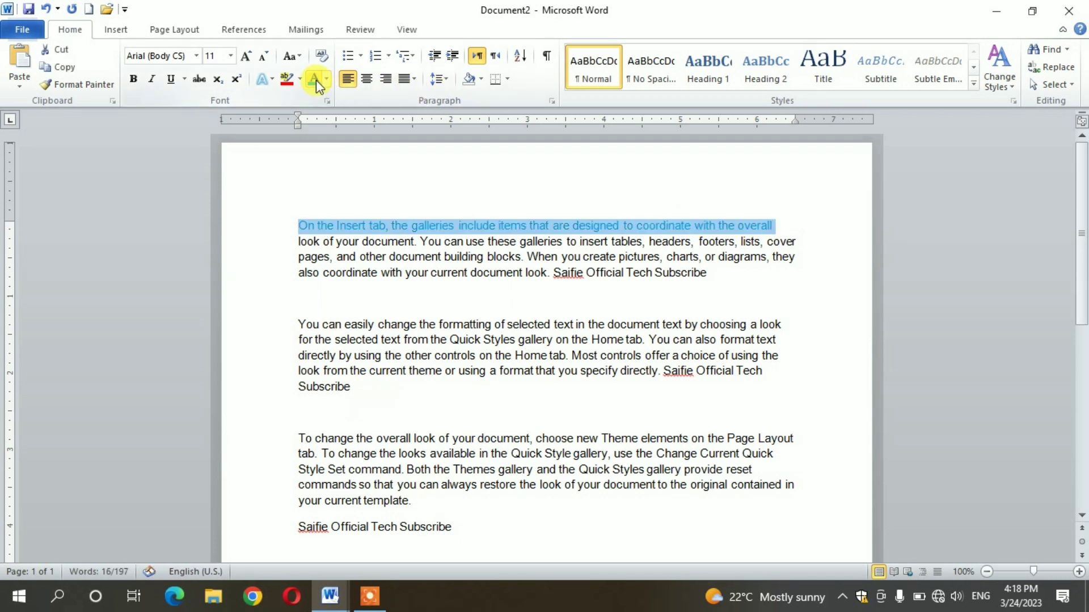
left_click(284, 79)
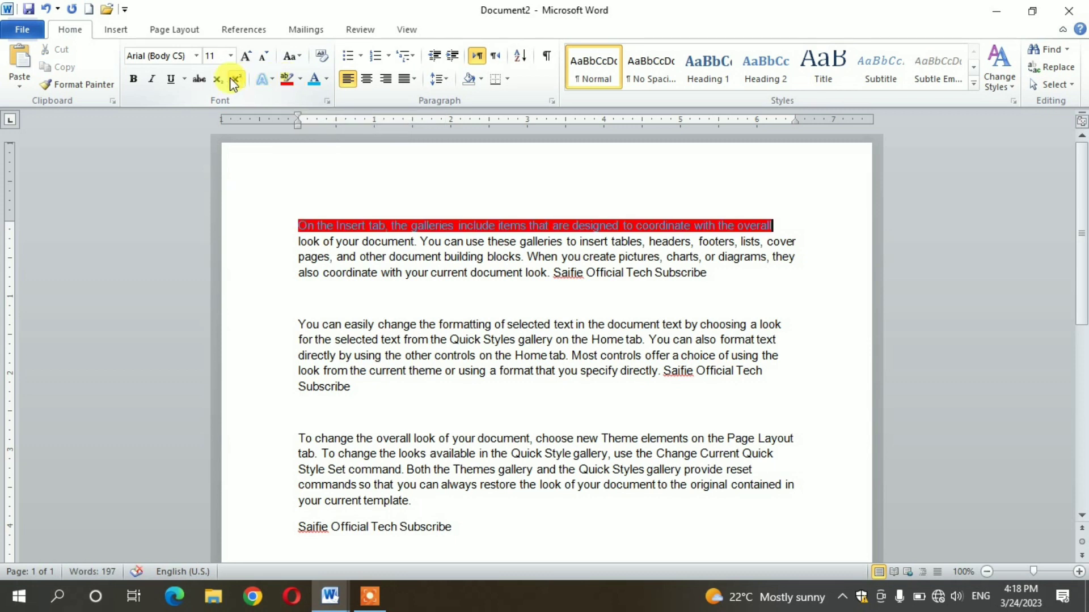
Make the red-highlighted text at the start of the first paragraph bold and italic
left_click(170, 80)
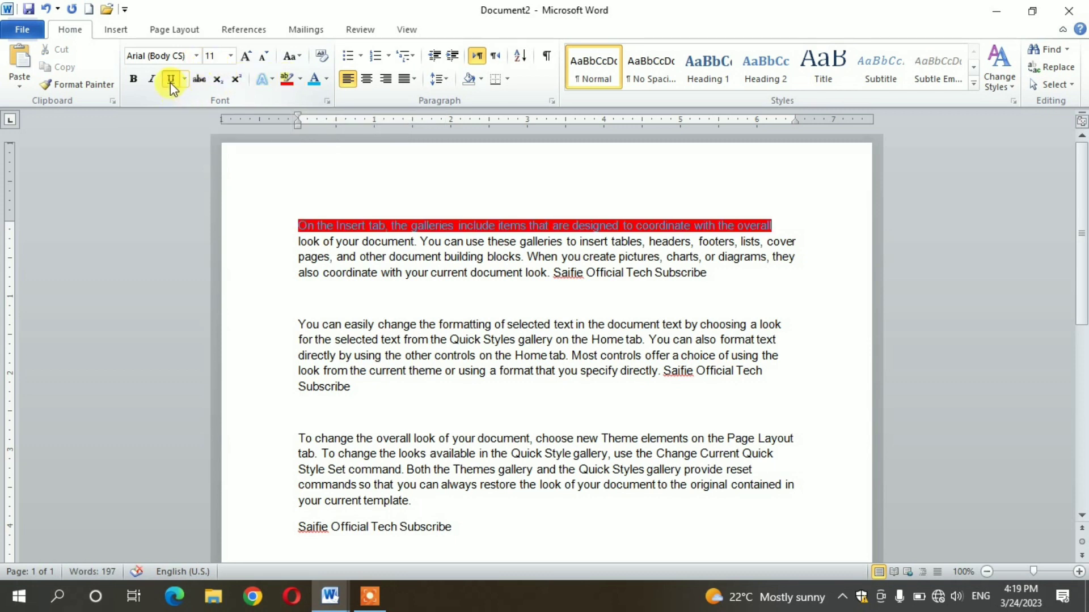
left_click(133, 79)
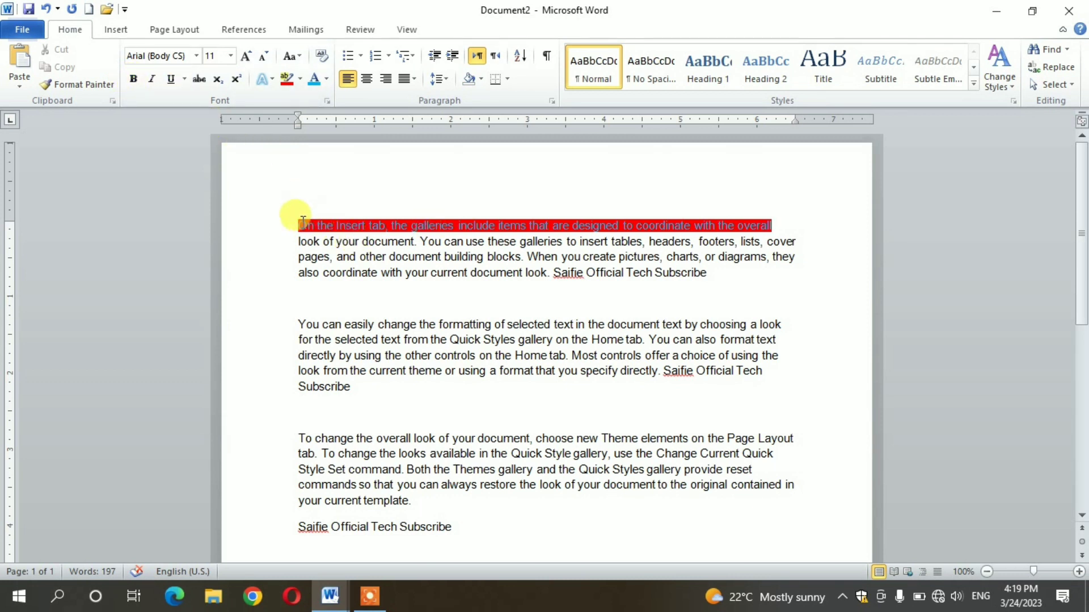
left_click_drag(298, 225, 761, 224)
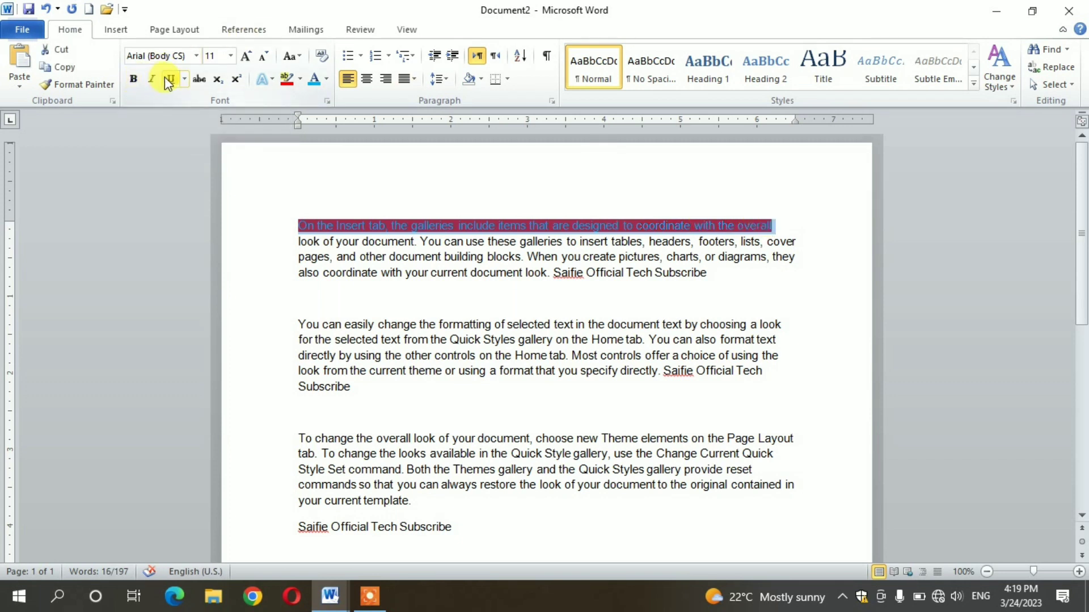
left_click(135, 79)
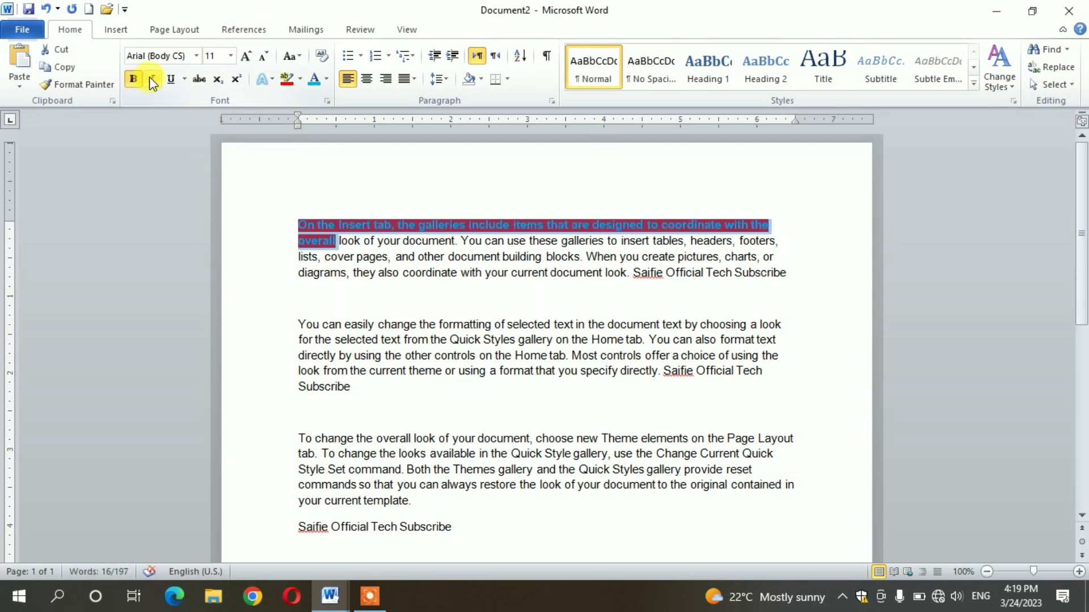
left_click(150, 78)
left_click(391, 241)
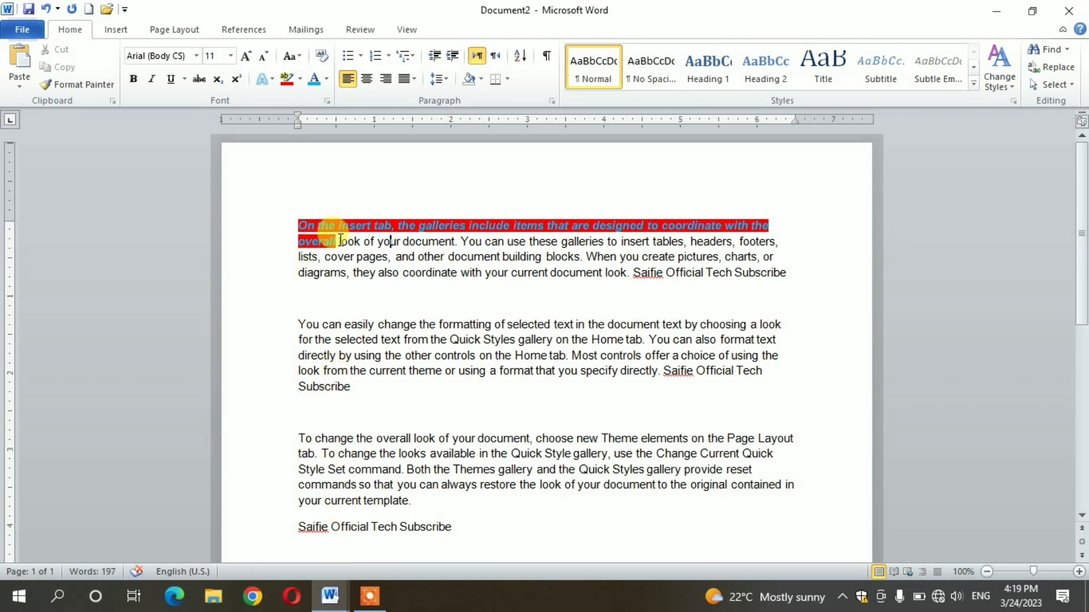
Use Format Painter to copy the highlighted opening text's formatting to the closing "Saifie Official Tech Subscribe" line
left_click_drag(336, 240, 280, 219)
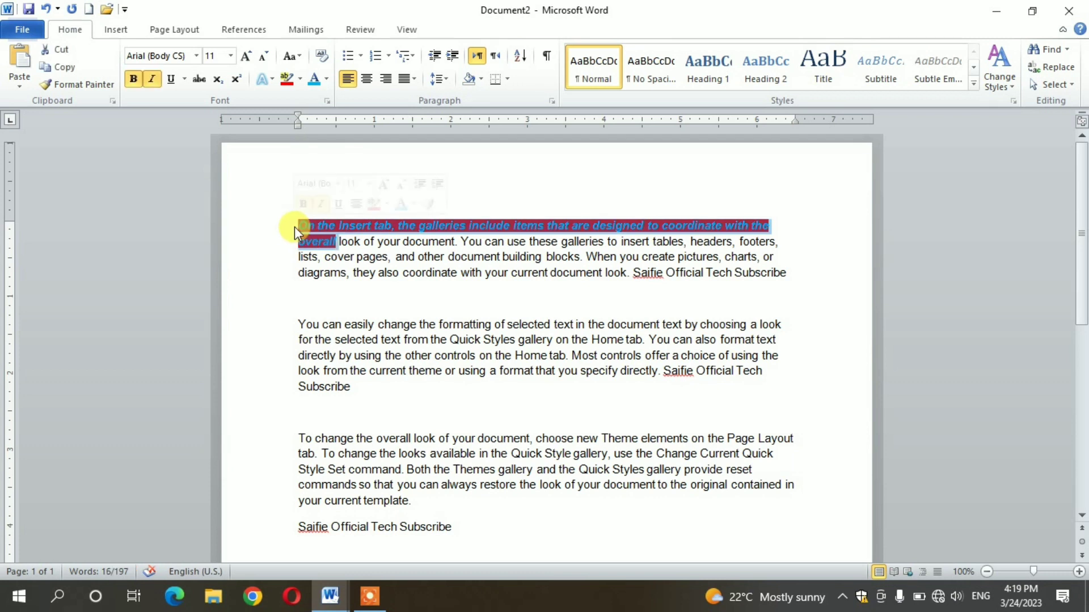
left_click(71, 87)
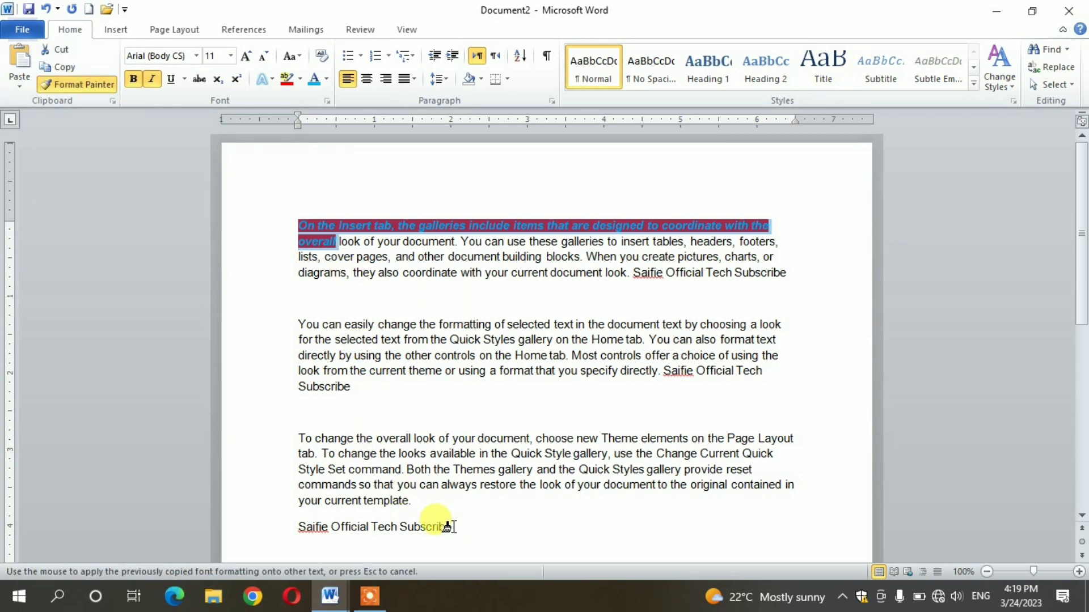
left_click_drag(451, 527, 300, 527)
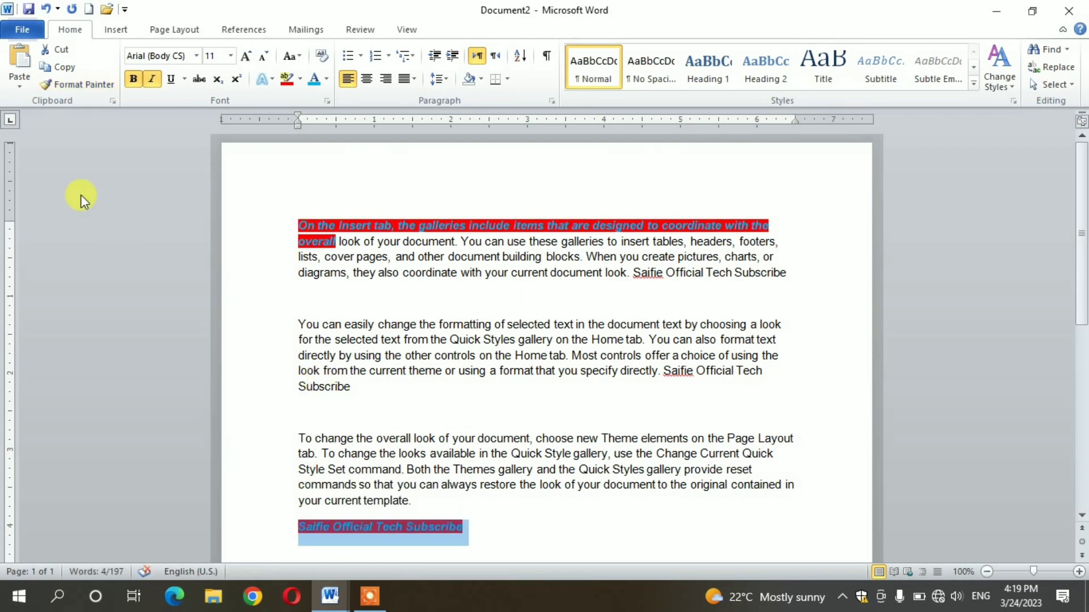
Use Format Painter to apply the same formatting to the word "formatting" in the second paragraph and to the whole third paragraph
left_click(78, 85)
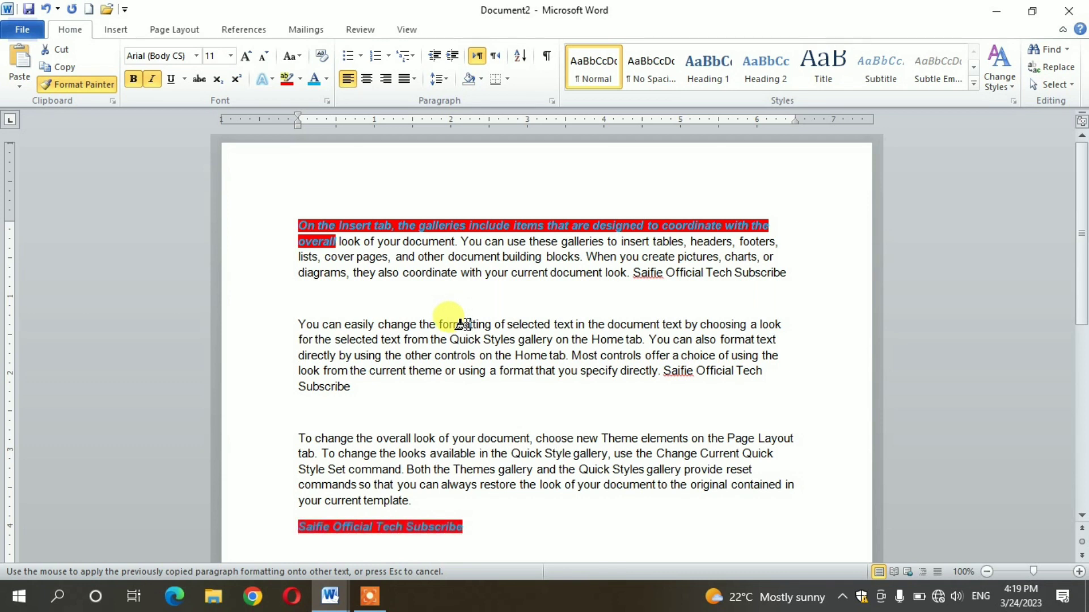
left_click(464, 325)
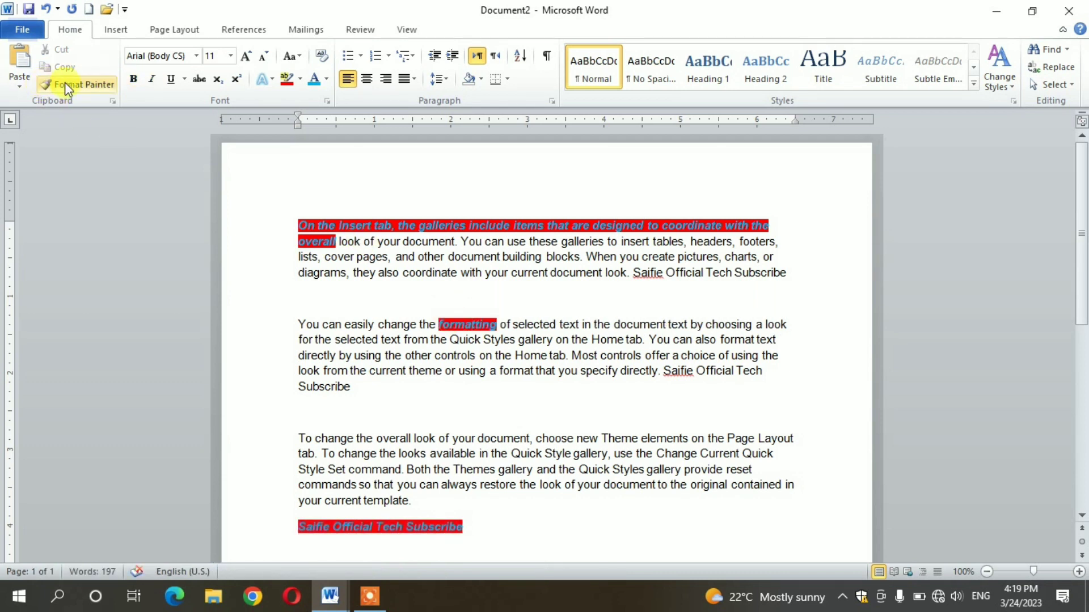
left_click(107, 86)
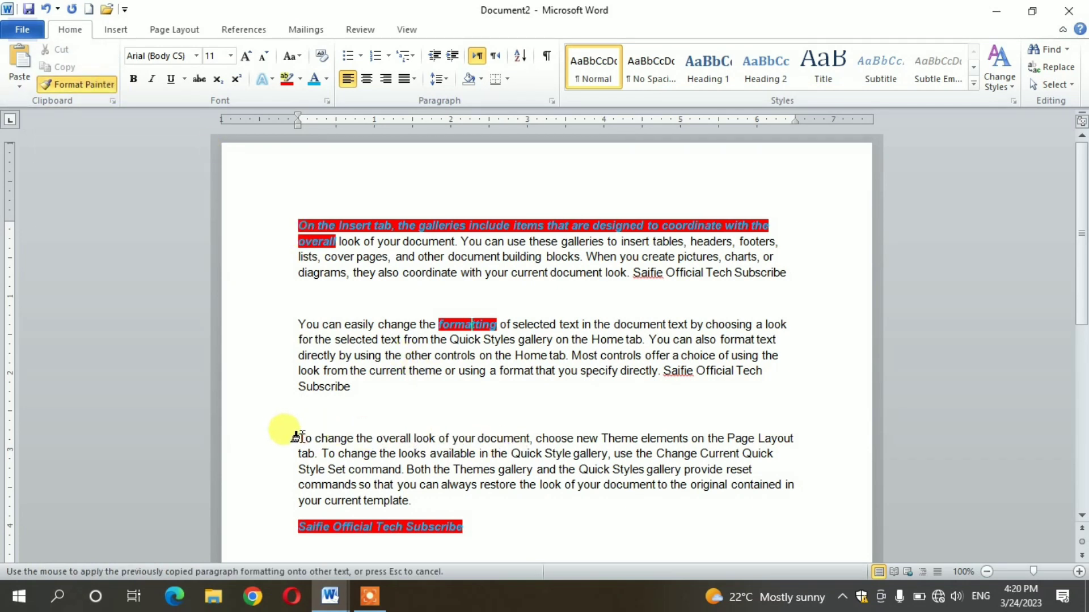
mouse_move(295, 437)
left_mouse_down()
mouse_move(359, 469)
mouse_move(377, 493)
mouse_move(409, 500)
left_mouse_up()
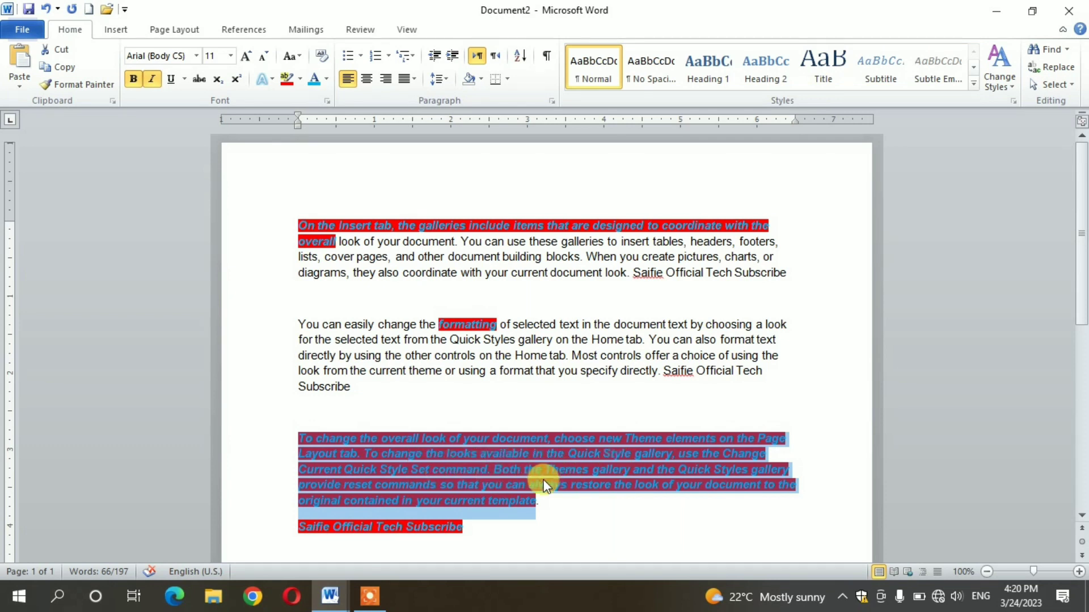
Clear the whole document and generate fresh sample paragraphs with =rand()
key("ctrl+a")
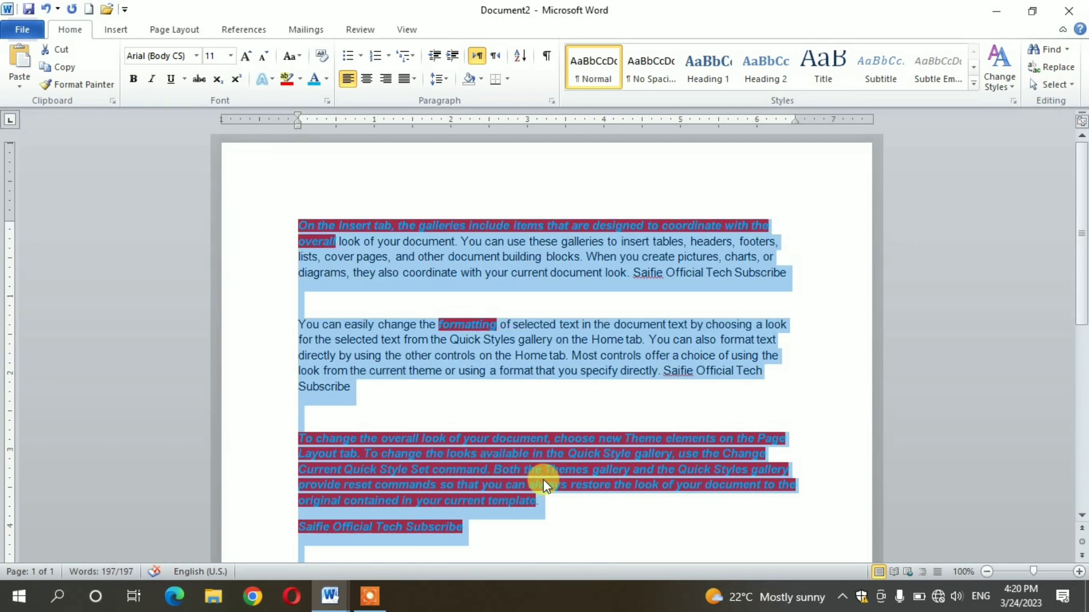
key("Delete")
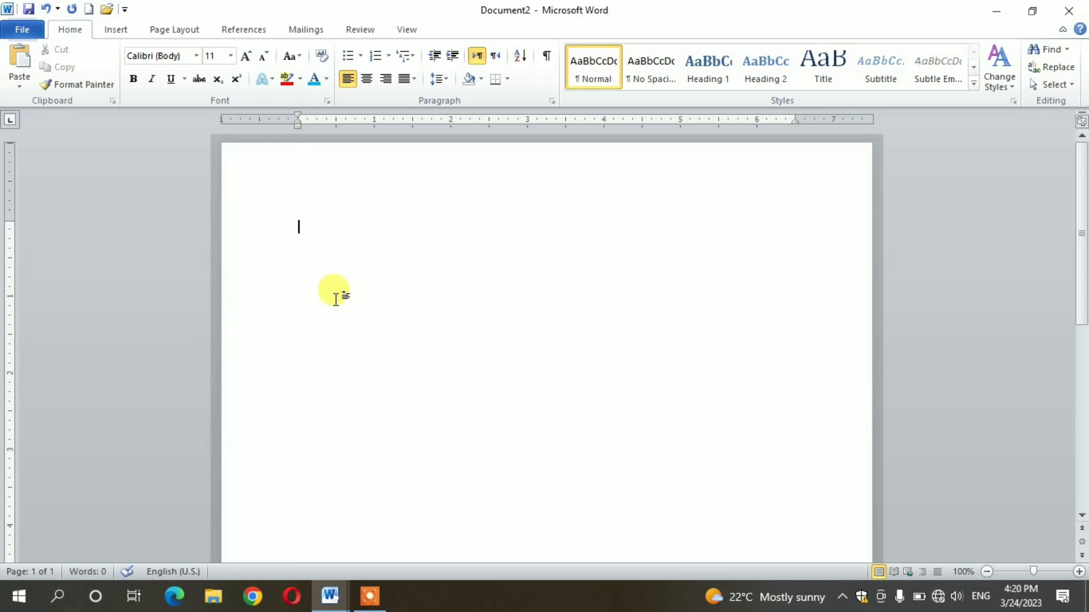
type("=ra")
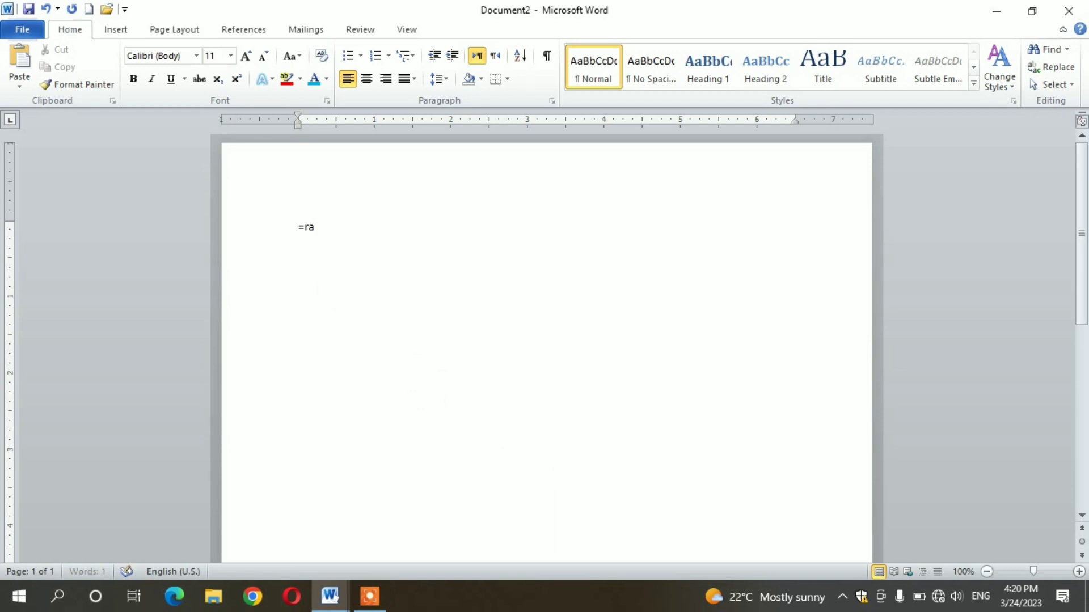
type("nd()")
key("Return")
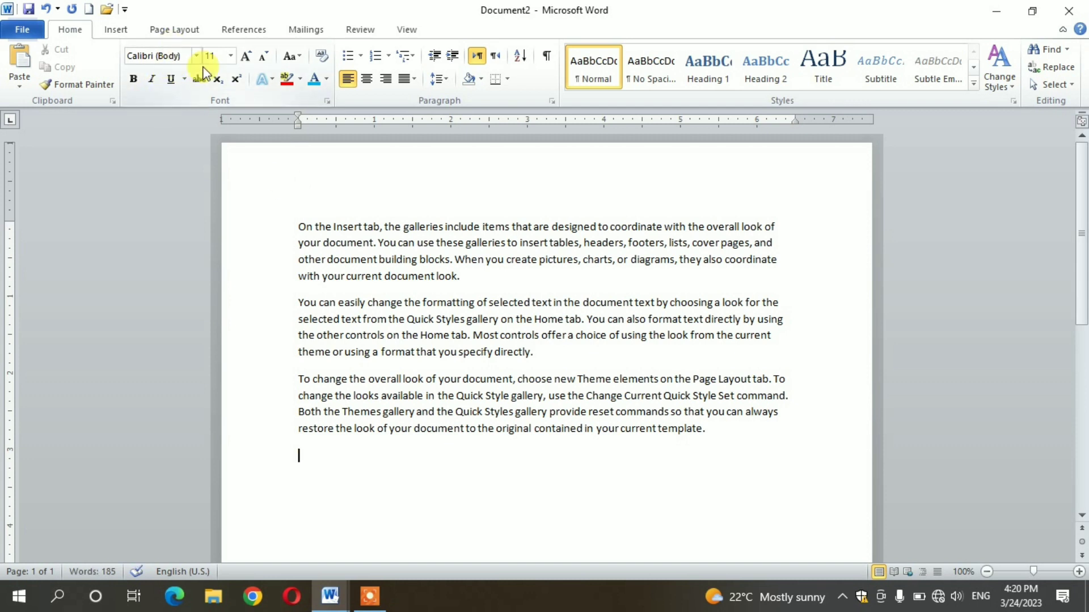
Try Times New Roman on the first paragraph, and set its font to Broadway
left_click_drag(297, 225, 462, 276)
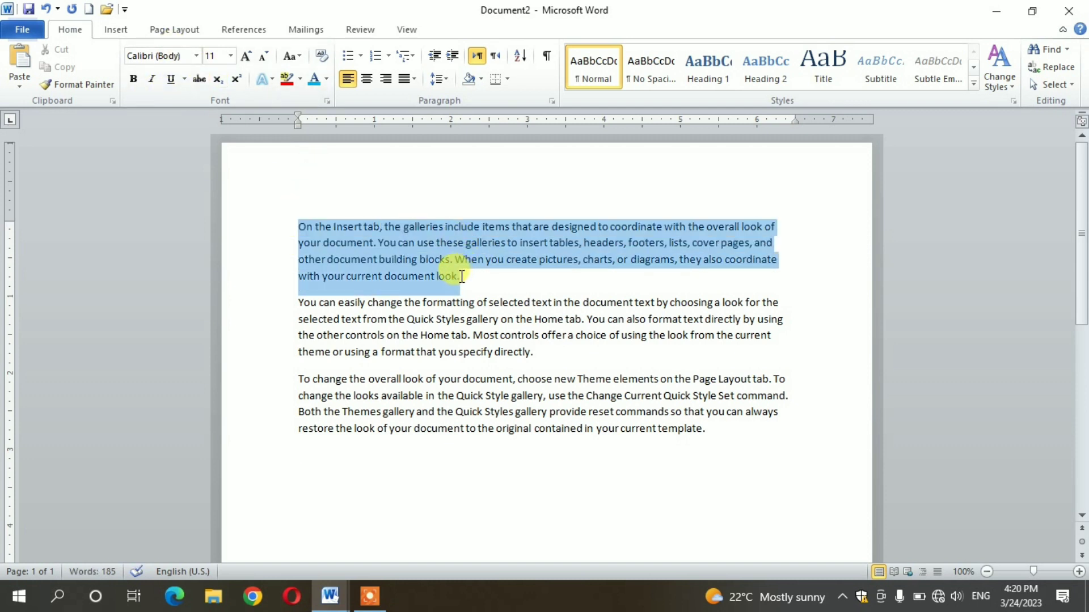
left_click(196, 57)
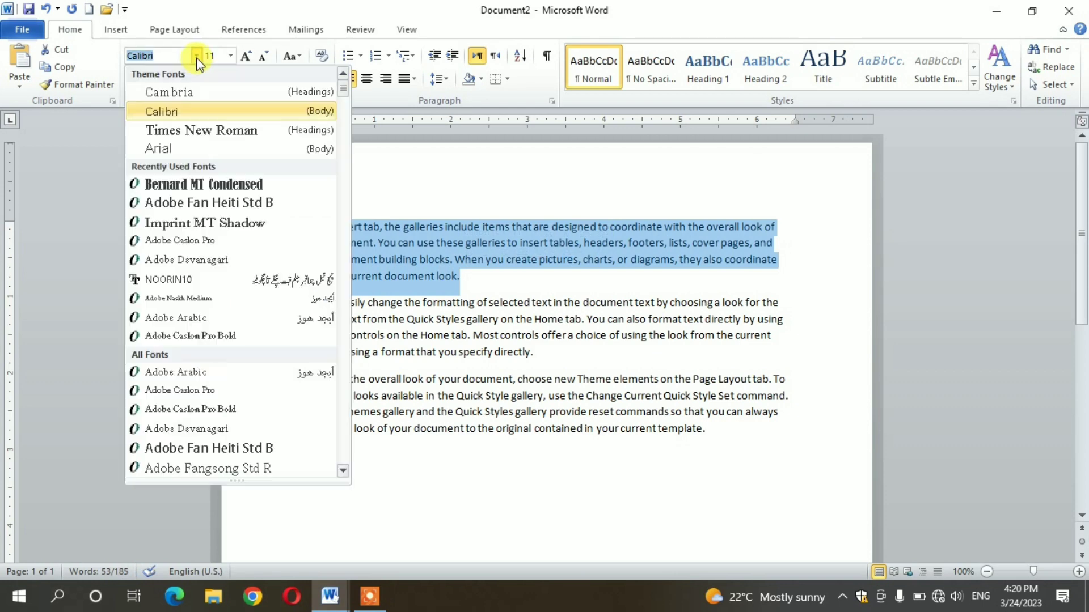
left_click(203, 129)
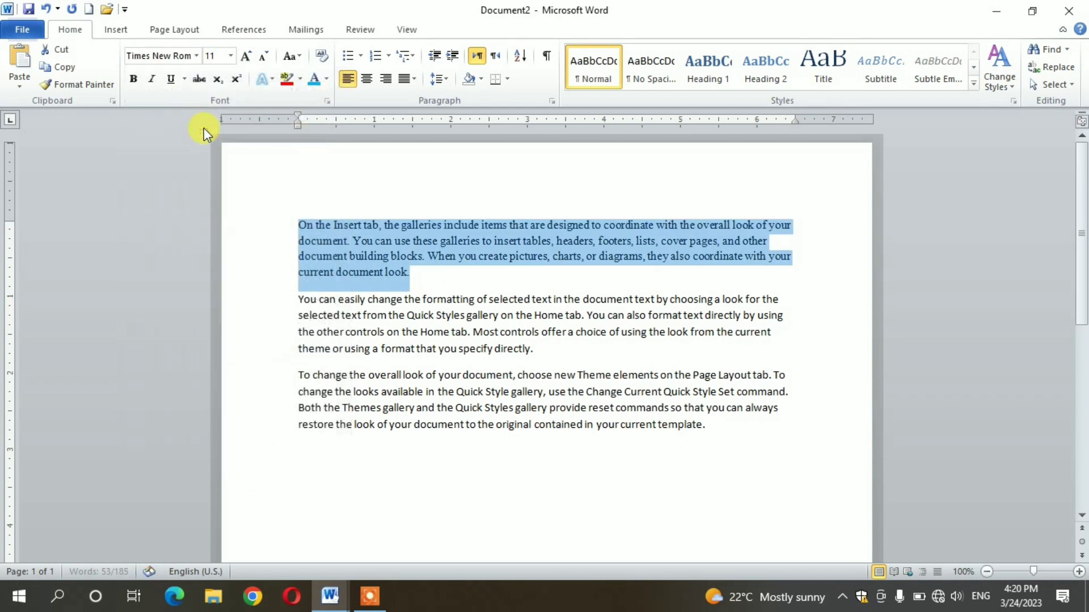
left_click(196, 57)
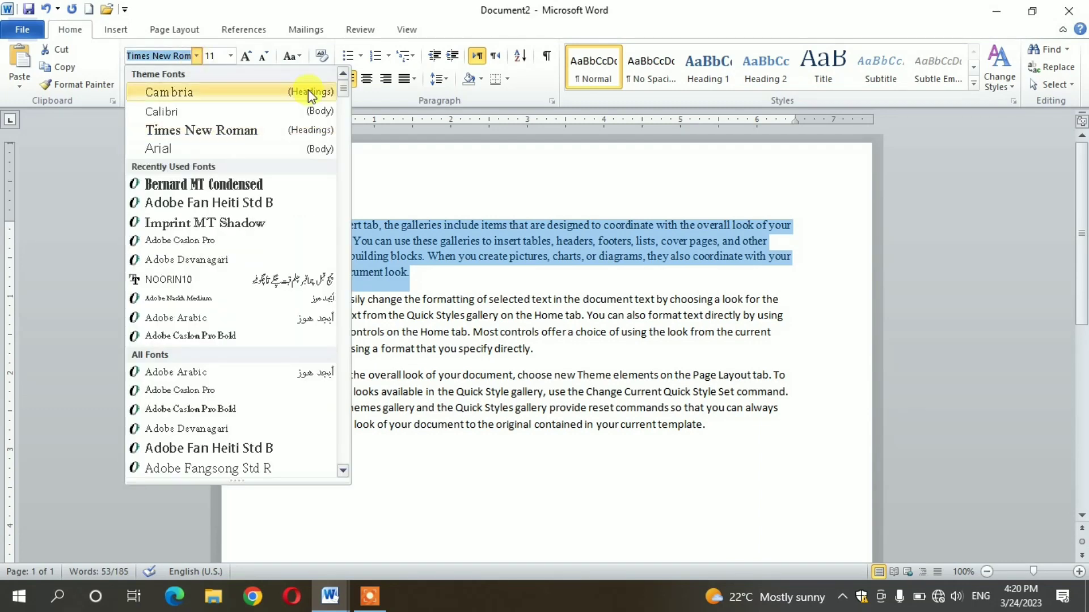
left_click_drag(336, 92, 340, 151)
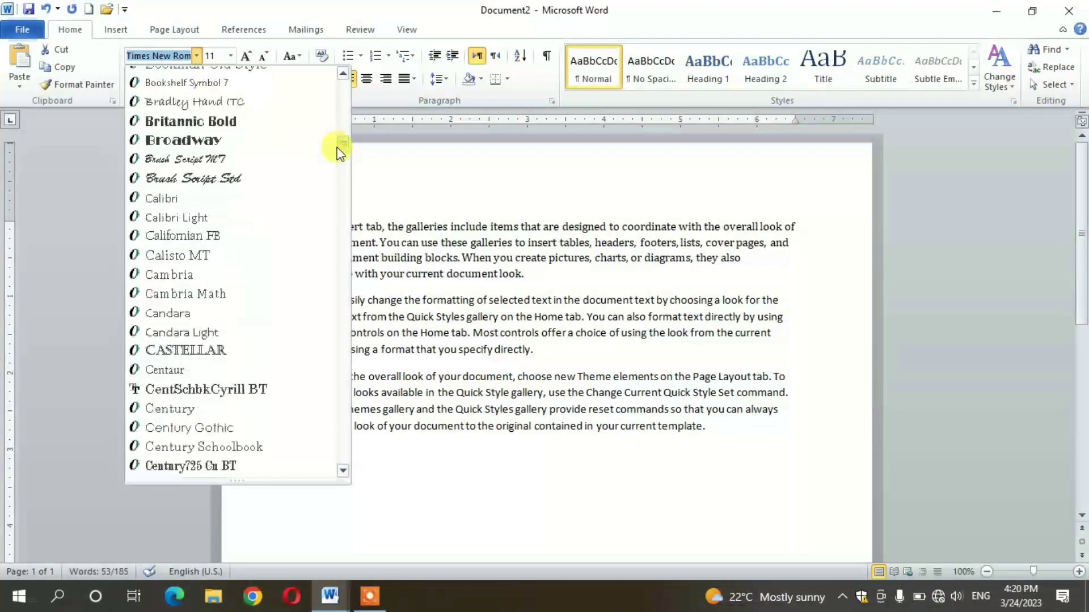
left_click(232, 141)
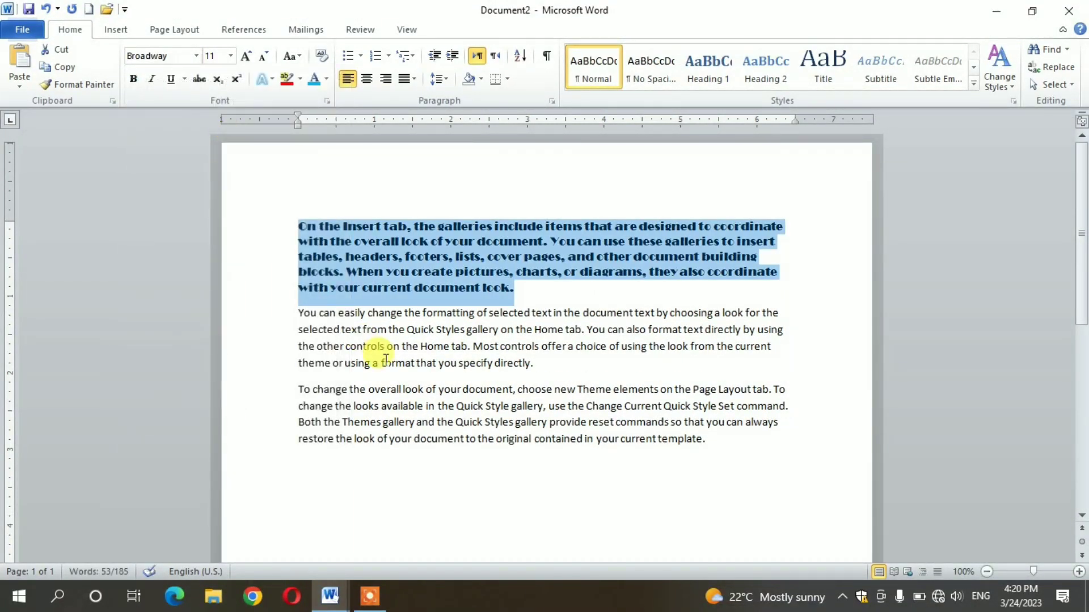
Set the second paragraph's font to Adobe Fan Heiti Std B
left_click_drag(296, 311, 568, 368)
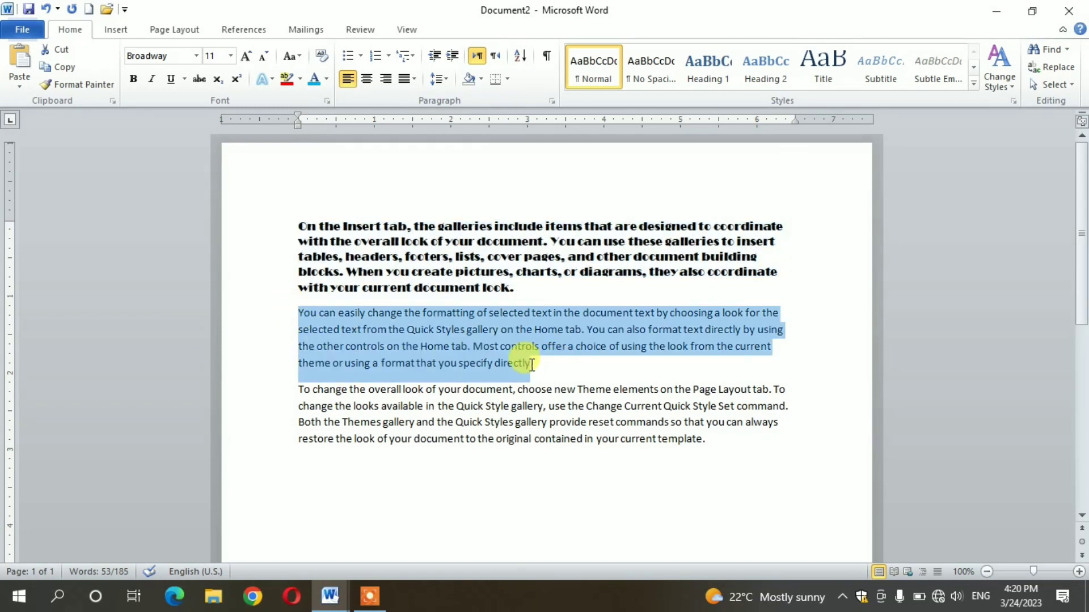
left_click(195, 56)
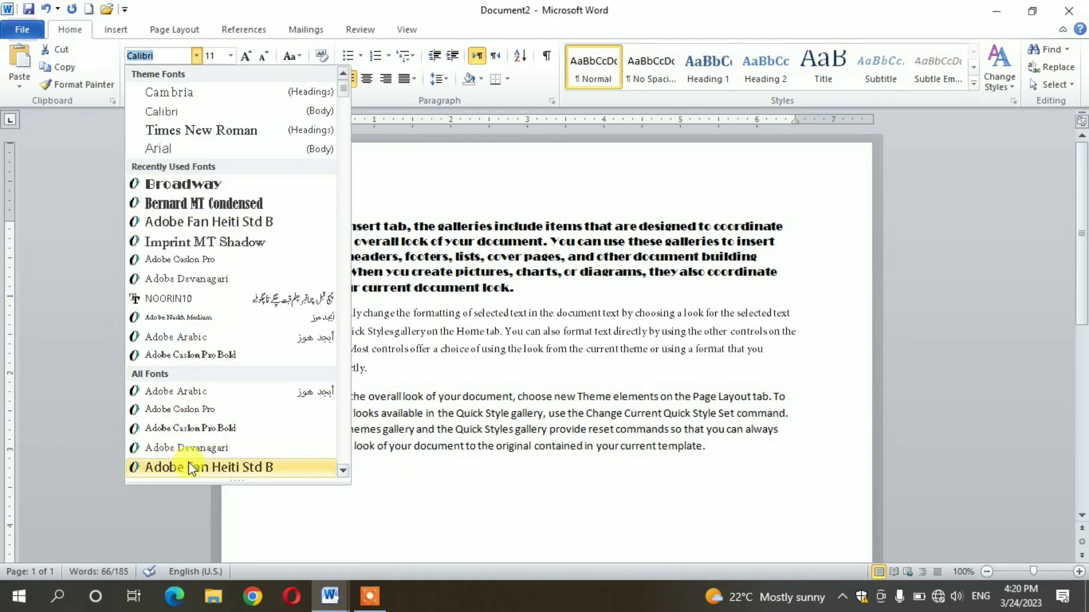
left_click(189, 465)
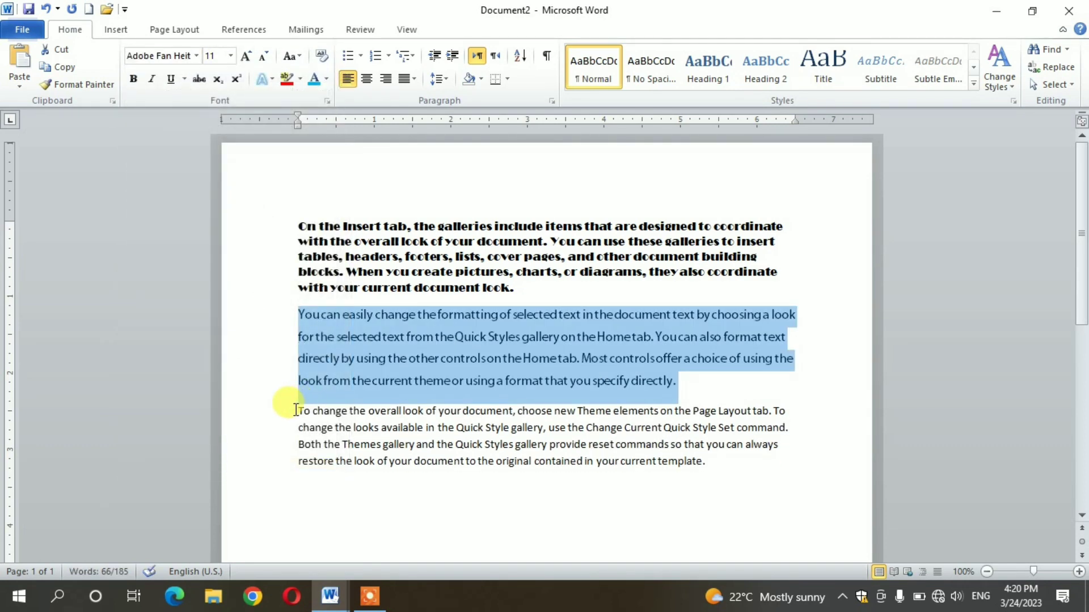
left_click(303, 408)
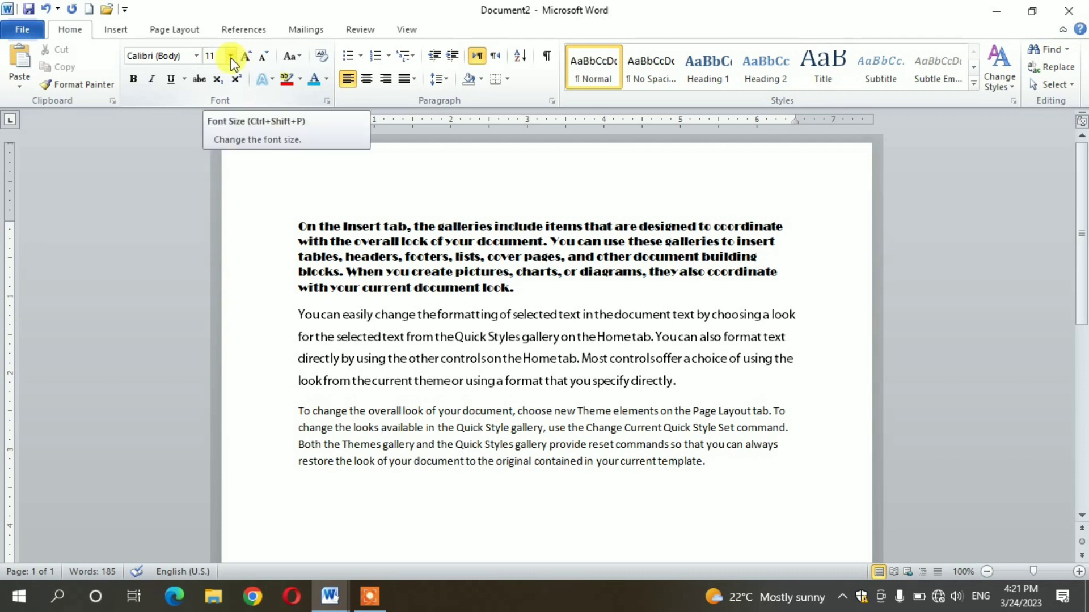
Set the first paragraph's font size to 10, and change it to 16
left_click(379, 274)
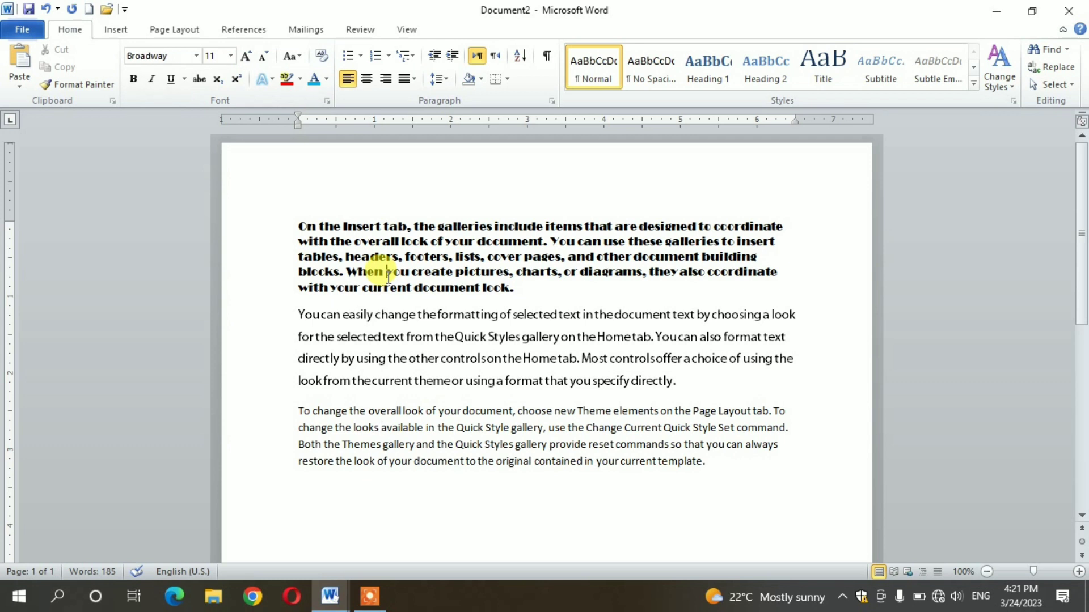
left_click_drag(512, 287, 304, 226)
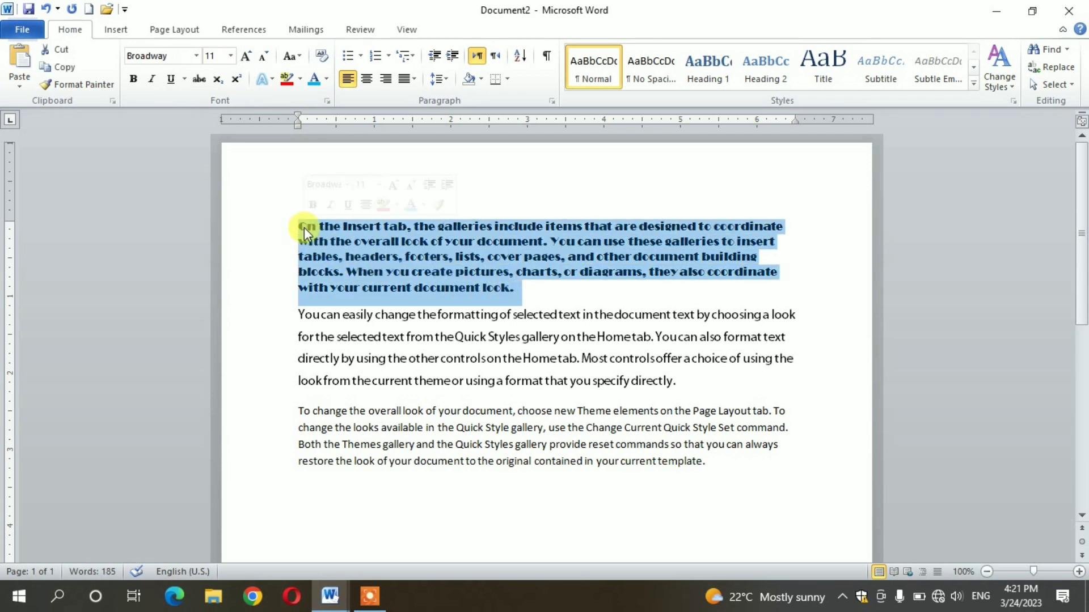
left_click(228, 57)
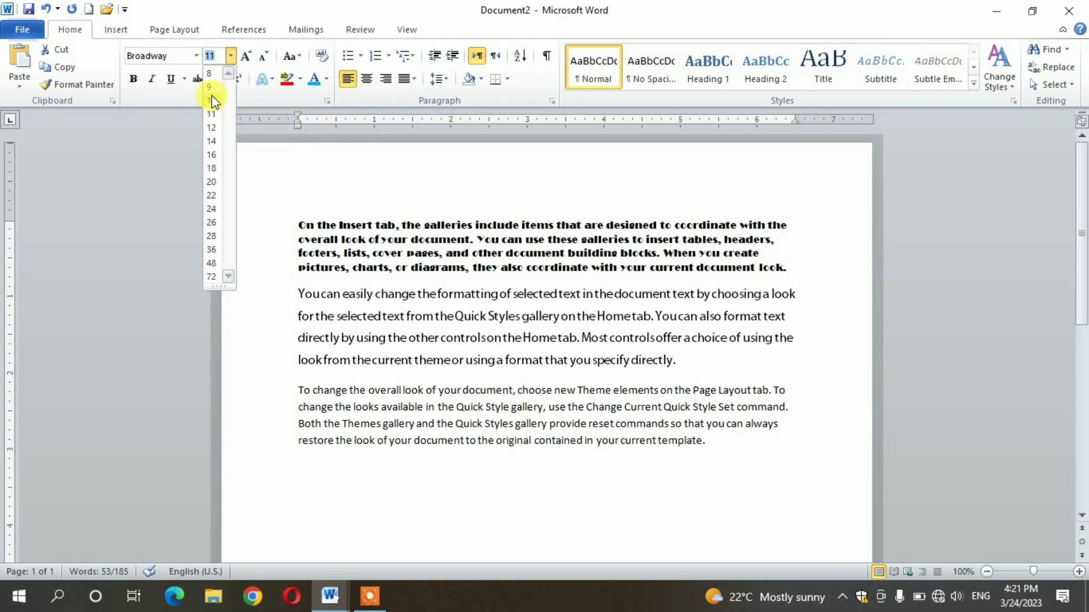
left_click(212, 98)
left_click(230, 59)
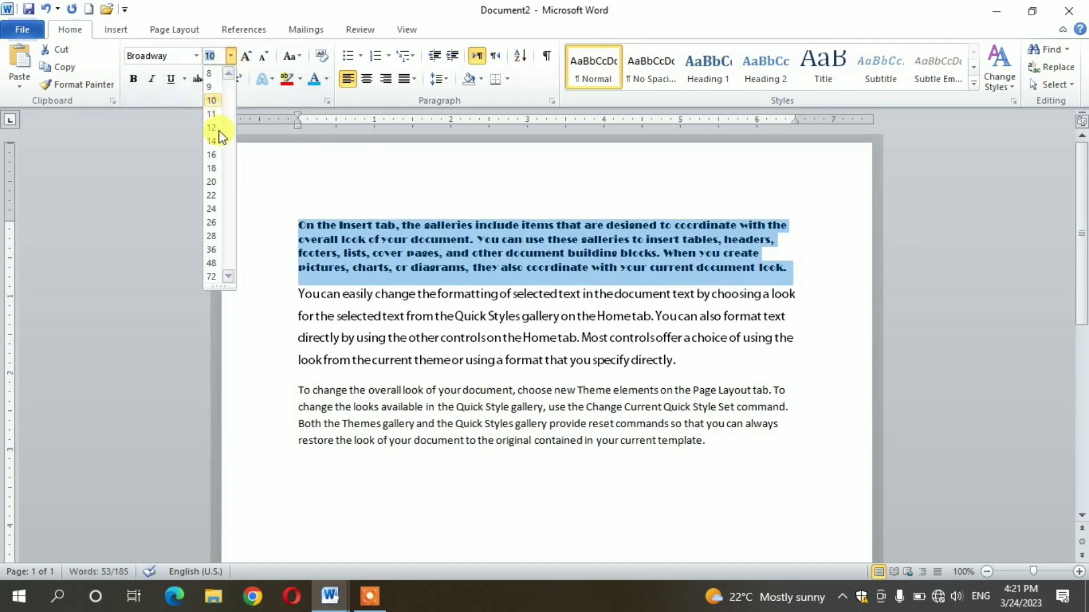
left_click(212, 157)
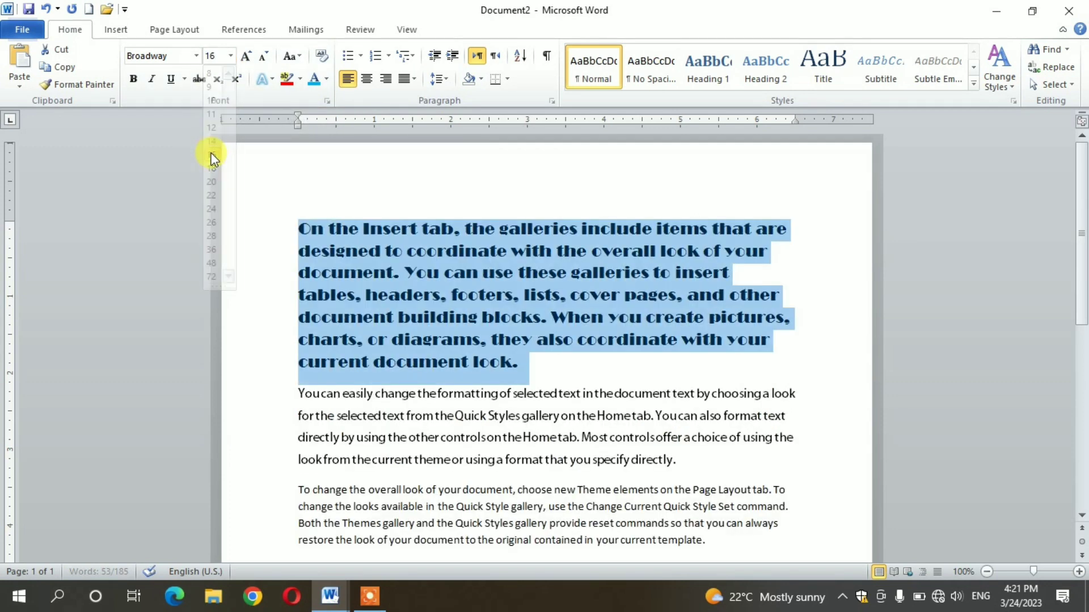
Grow the first paragraph's font to size 20, shrink it to 10, and grow it again to 11
left_click(245, 57)
left_click(244, 57)
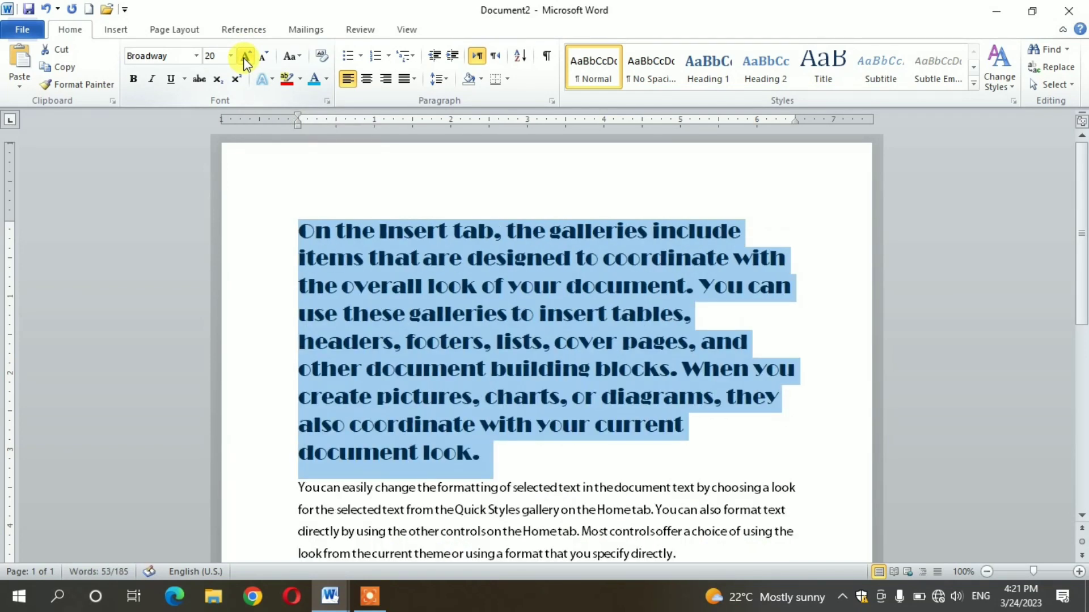
left_click(264, 57)
left_click(263, 56)
left_click(264, 57)
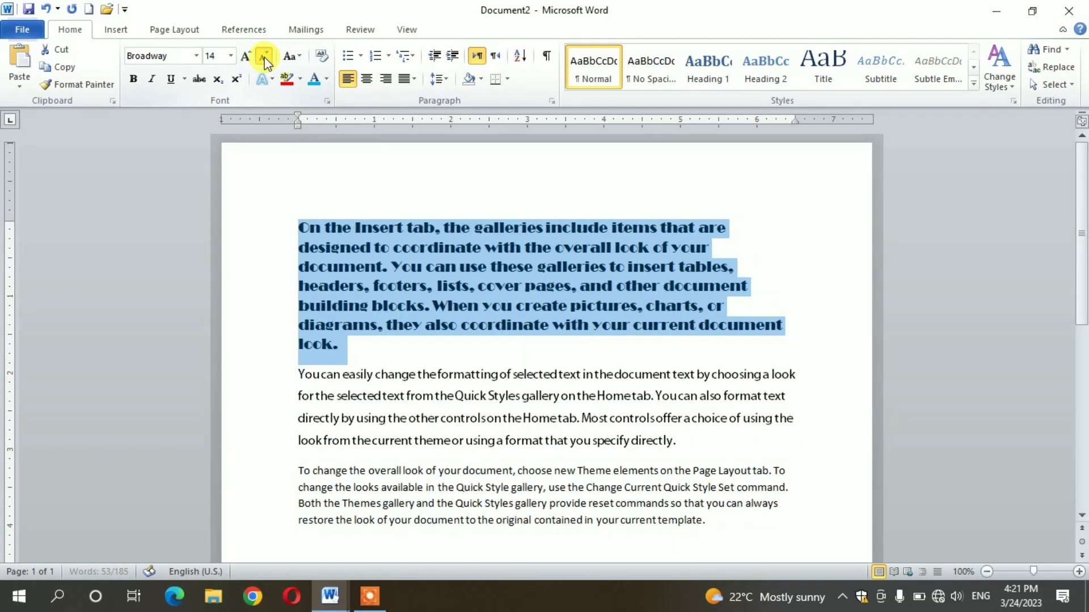
left_click(264, 56)
left_click(263, 57)
left_click(264, 56)
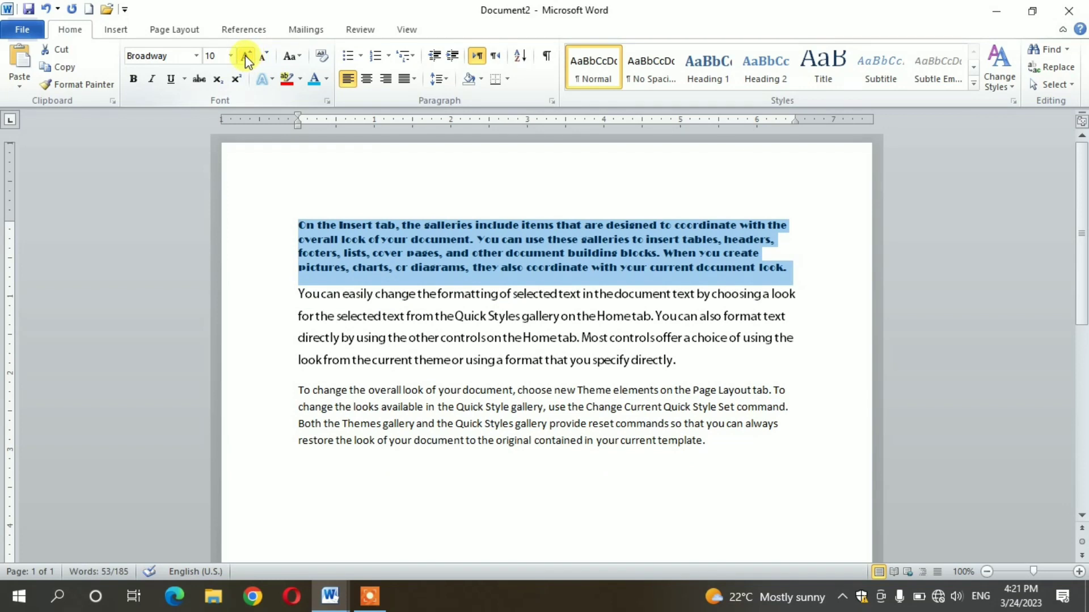
left_click(245, 56)
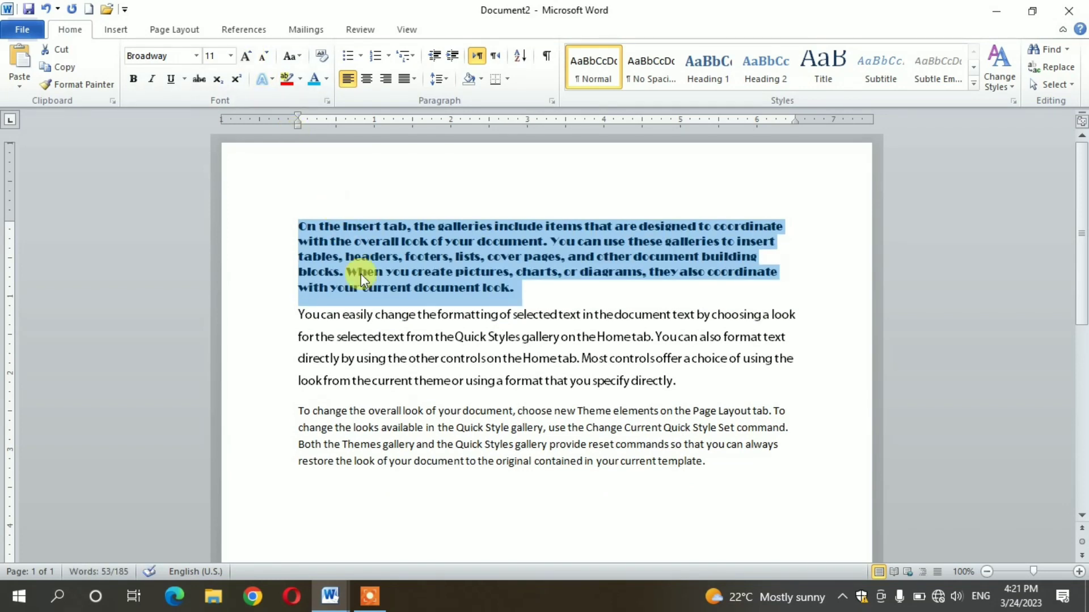
Make the whole first paragraph bold, and remove the bold again
left_click(129, 81)
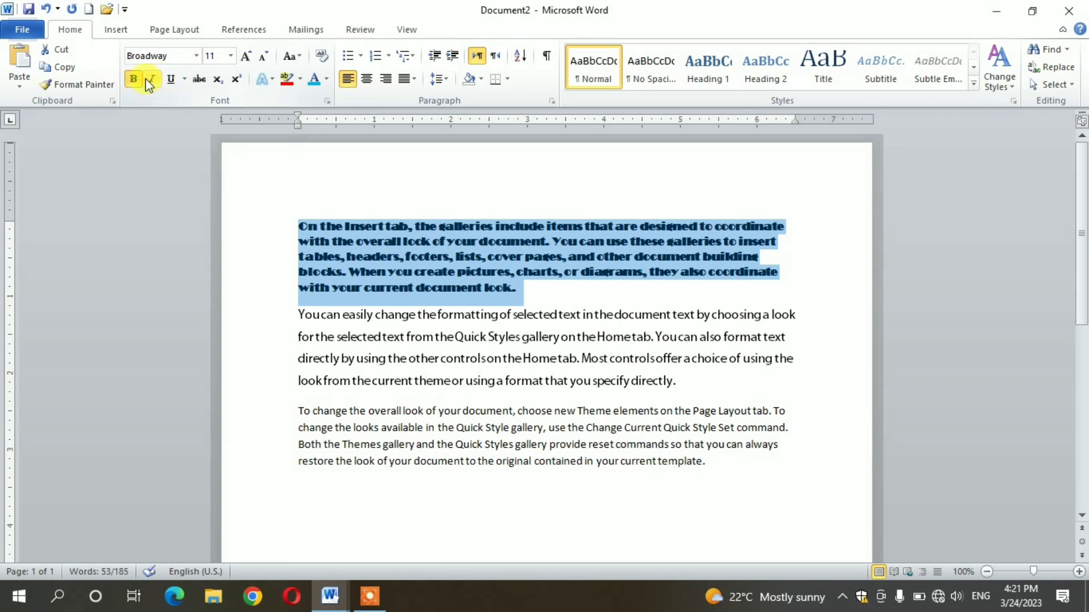
left_click(408, 273)
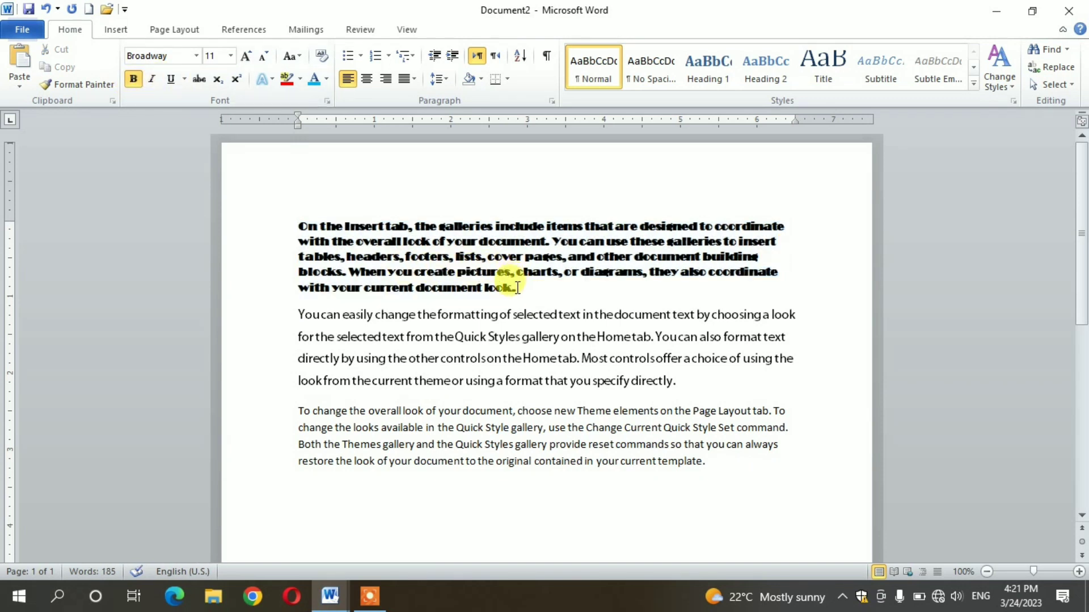
left_click_drag(517, 287, 304, 216)
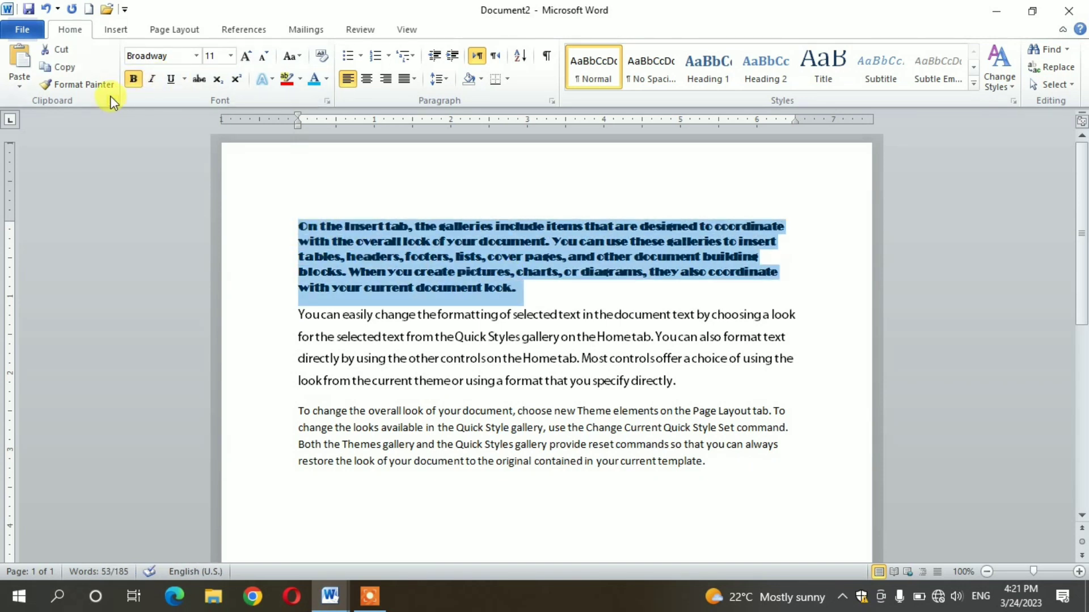
left_click(430, 275)
Make the first paragraph's text from "tables, headers" through "with your current" bold
left_click_drag(338, 337, 567, 381)
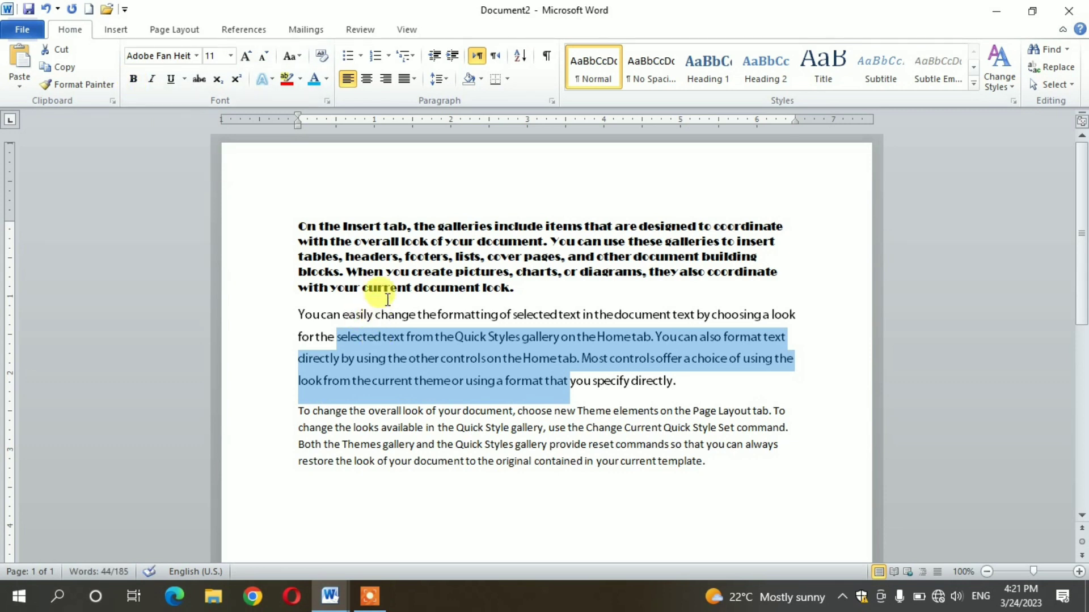
left_click_drag(370, 287, 308, 260)
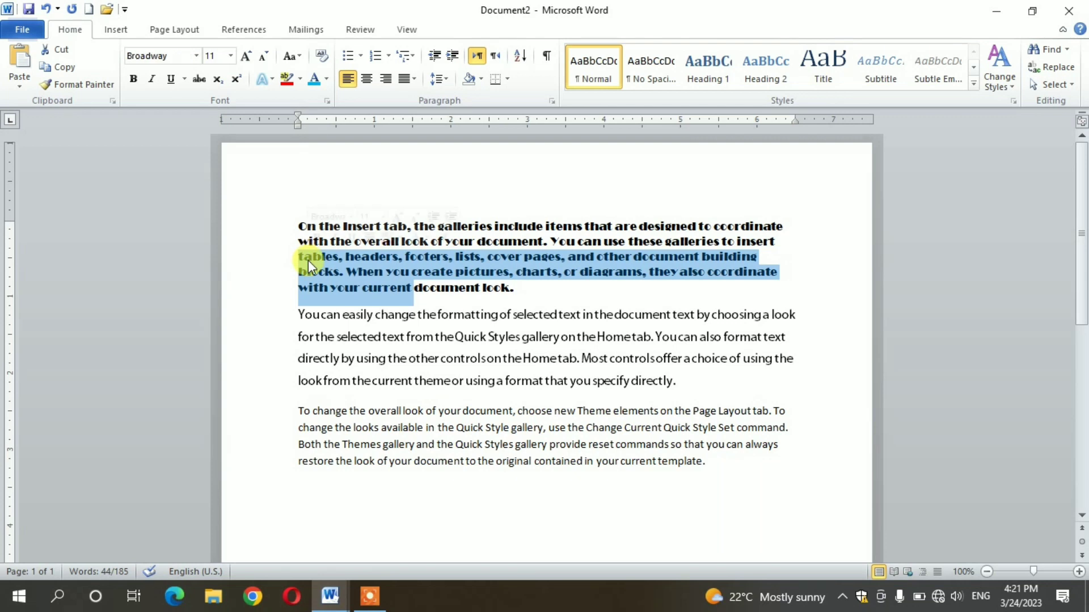
left_click(133, 79)
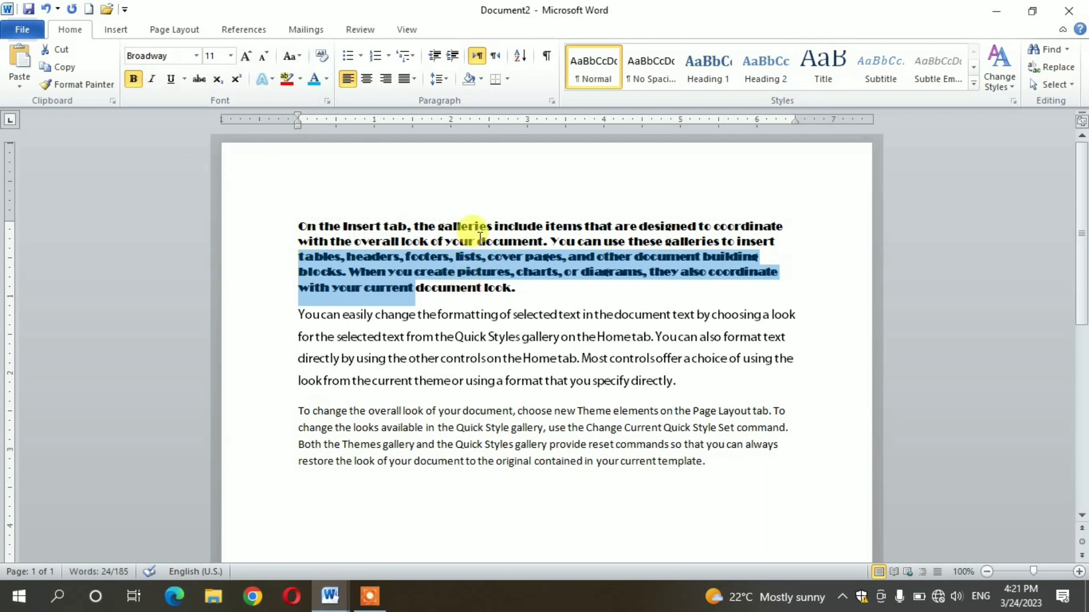
Make the third paragraph's opening words "To change the overall look of your" bold, italic and underlined
left_click_drag(462, 410, 302, 413)
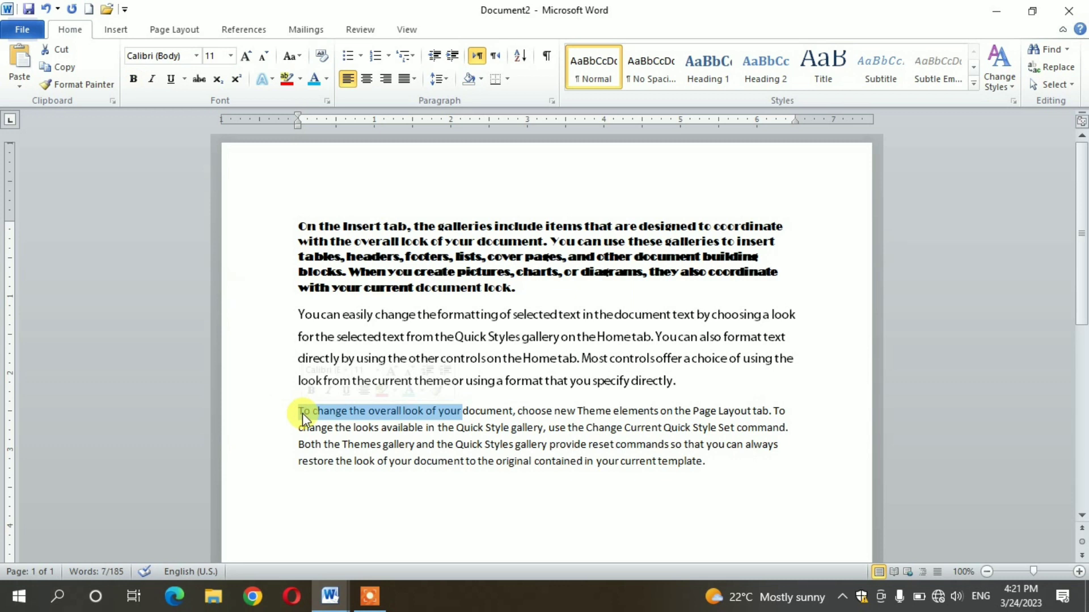
left_click(139, 82)
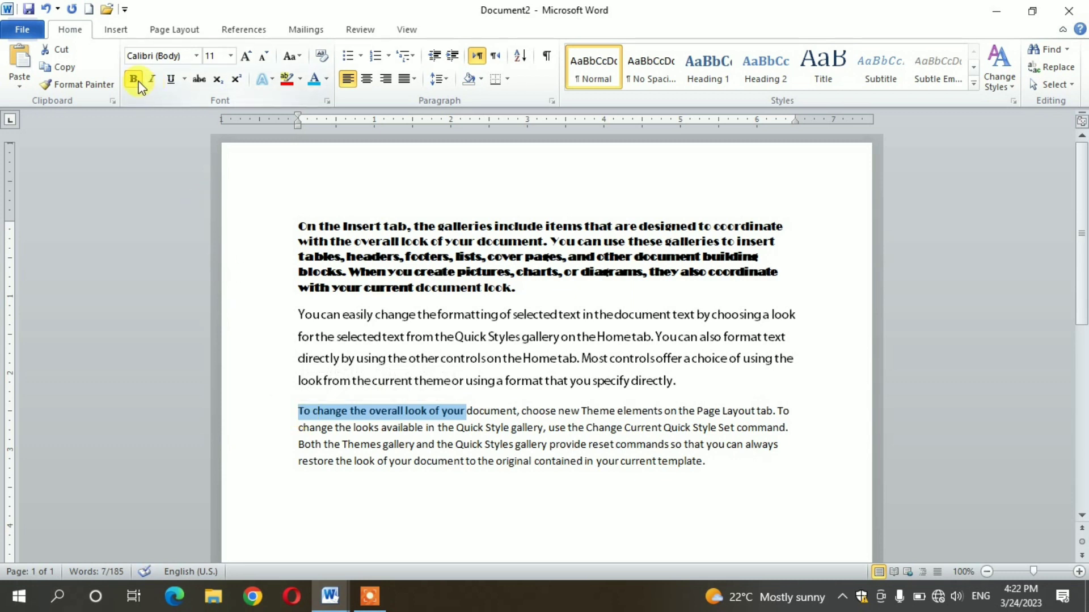
left_click(530, 429)
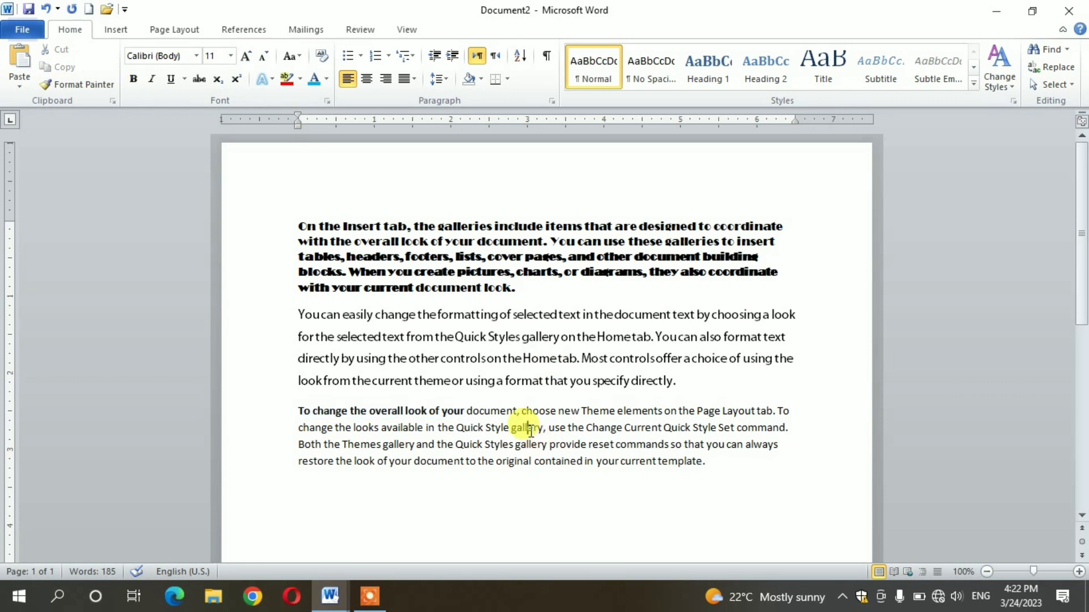
left_click_drag(466, 410, 298, 410)
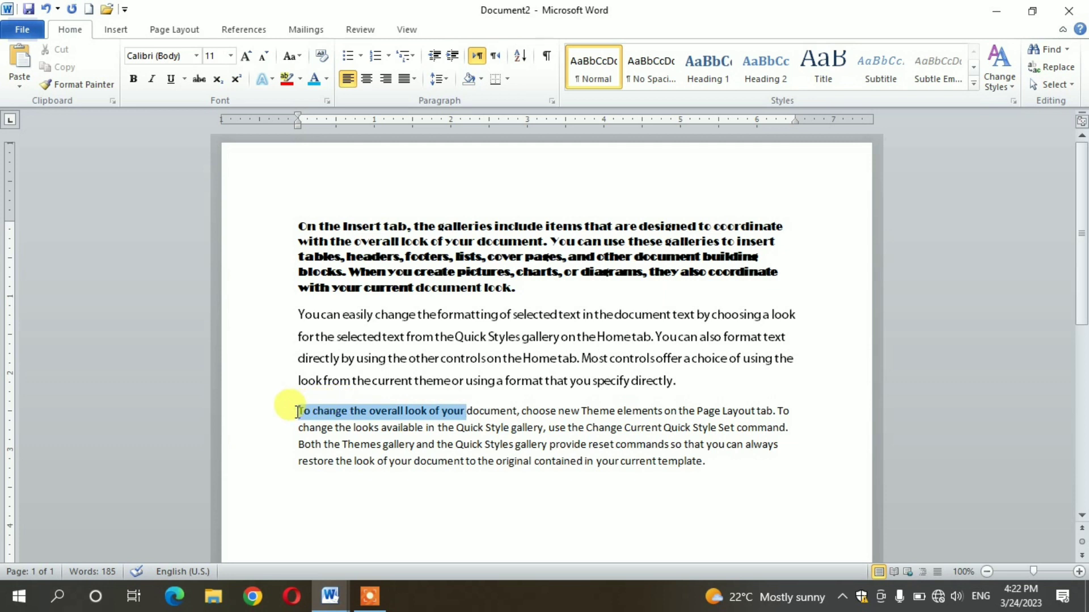
left_click(153, 79)
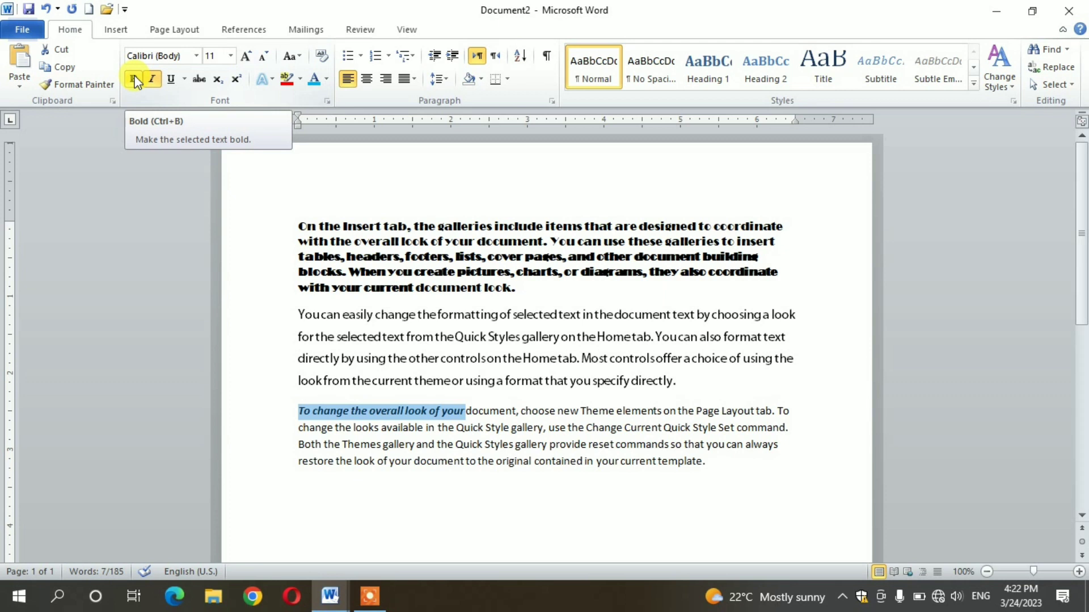
left_click(168, 80)
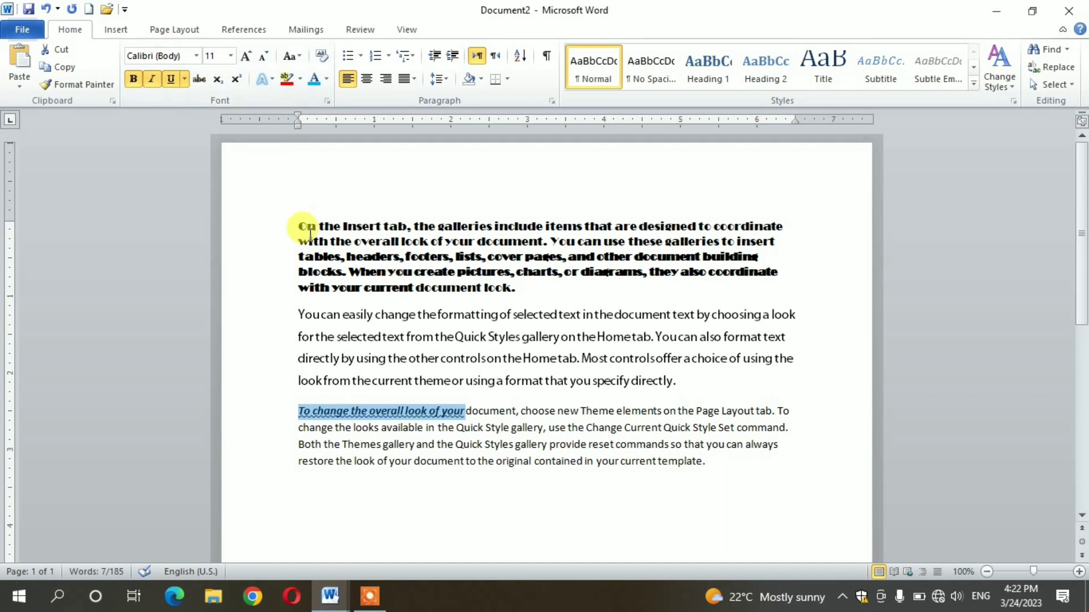
Apply a thick underline to "available in the Quick Style gallery, use" in the third paragraph
left_click_drag(426, 434, 564, 431)
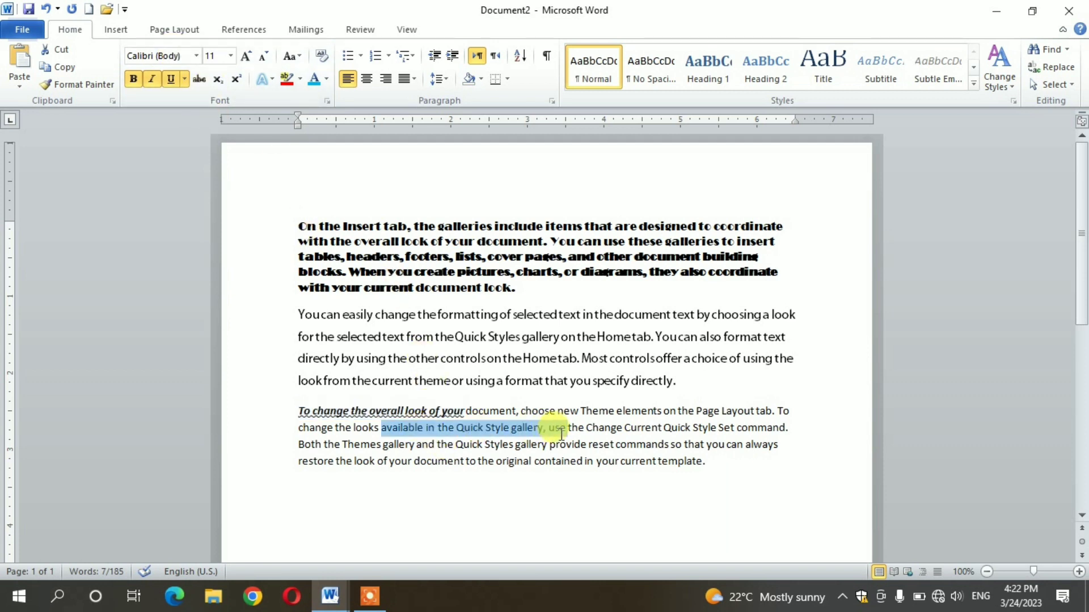
left_click(184, 80)
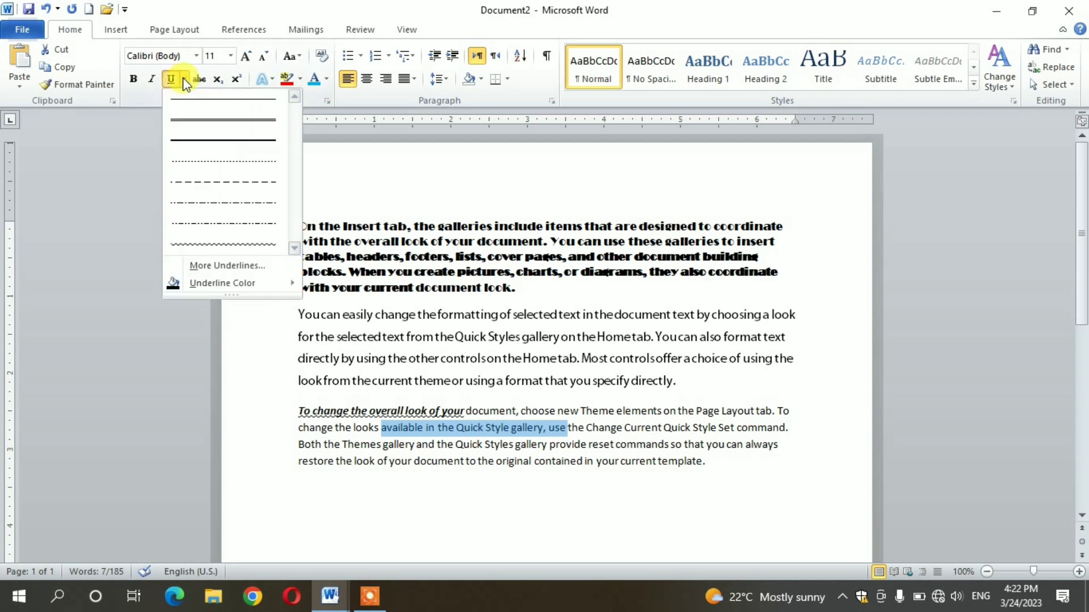
left_click(208, 140)
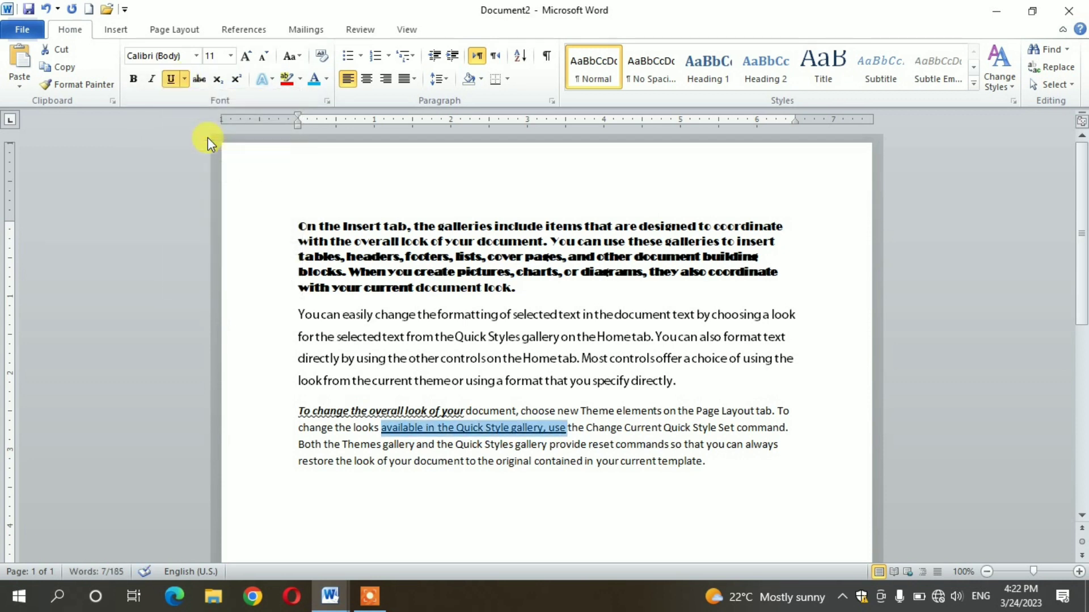
Strike through "using the other controls on the" and "format that you specify directly." in the second paragraph
left_click_drag(372, 359, 516, 365)
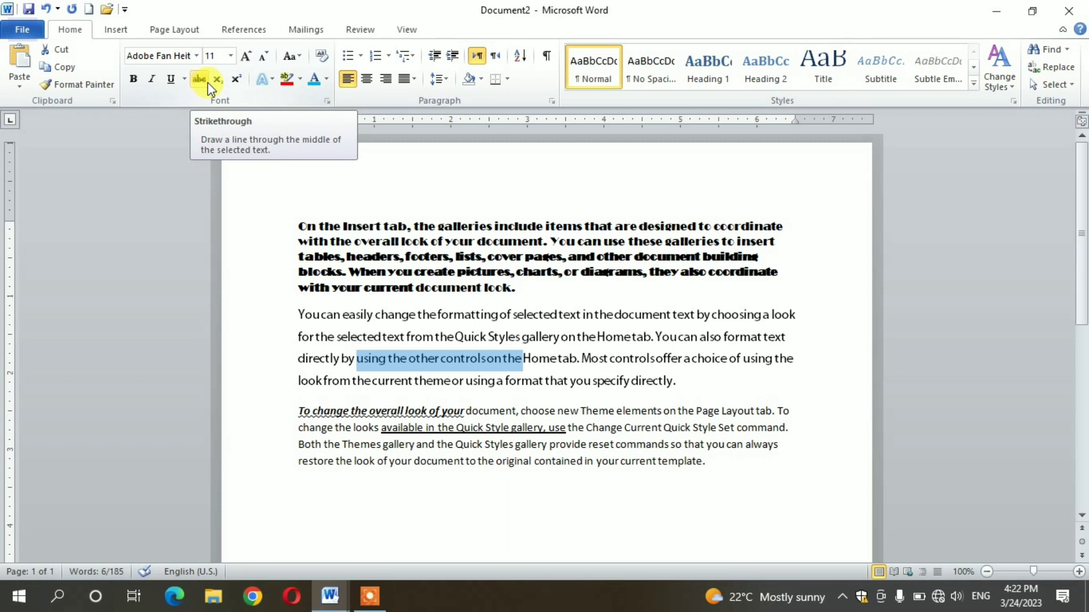
left_click(208, 83)
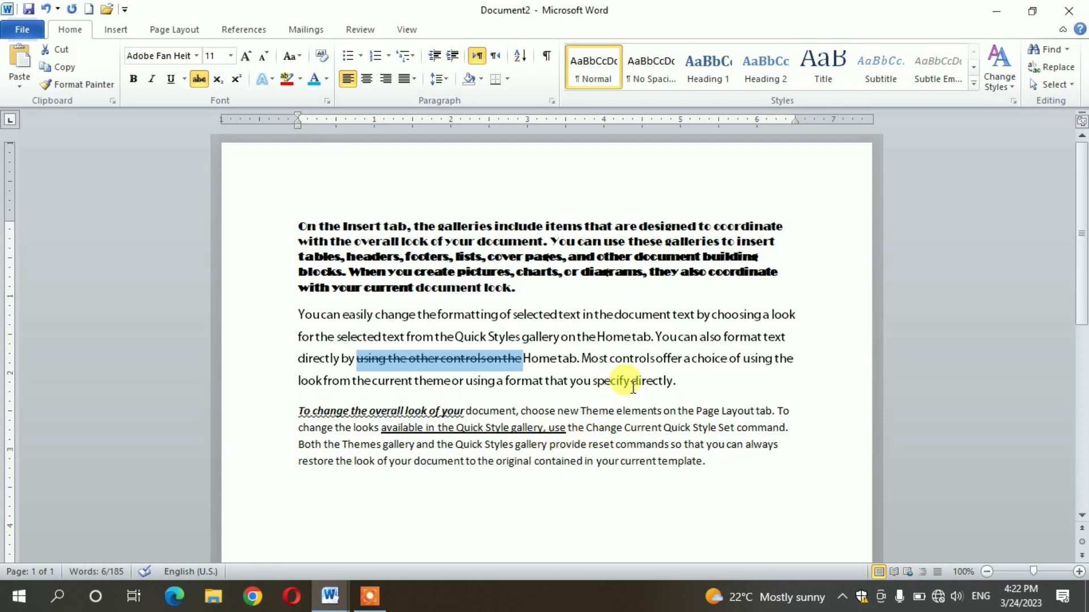
left_click_drag(676, 381, 493, 386)
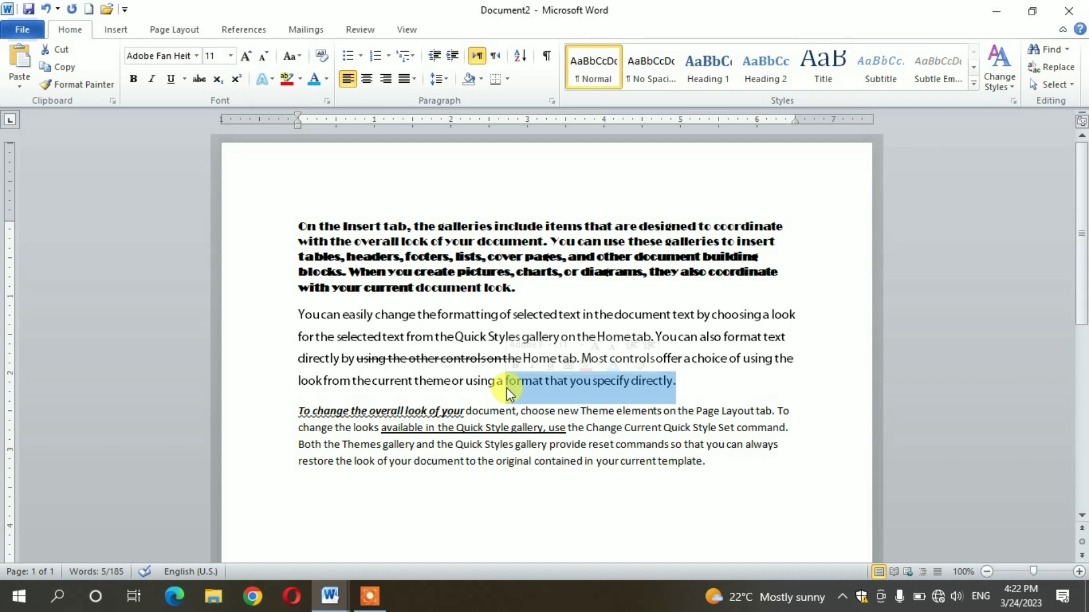
left_click(204, 78)
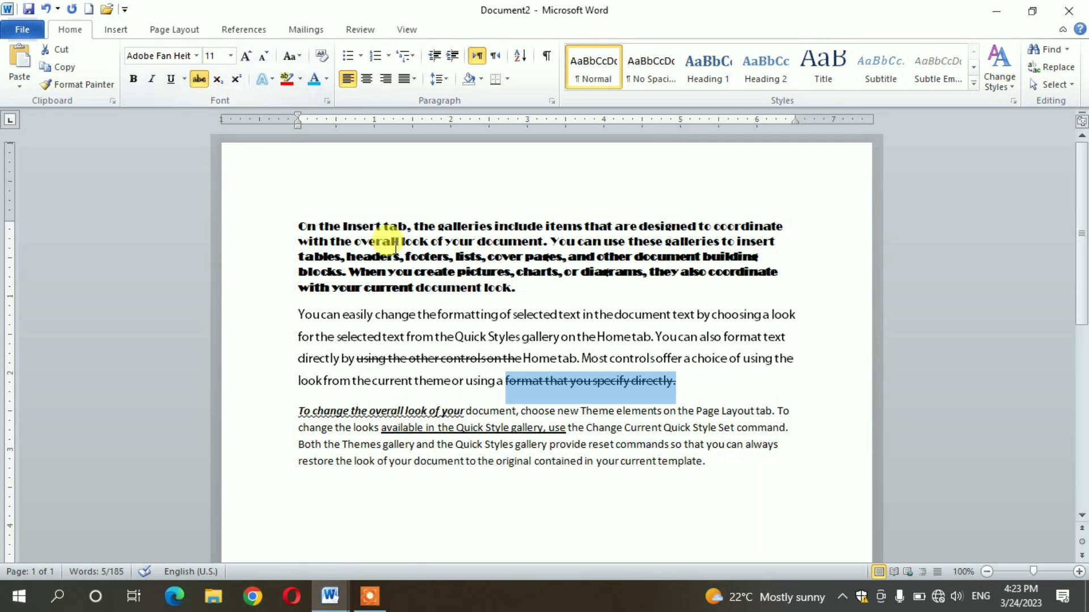
left_click(454, 315)
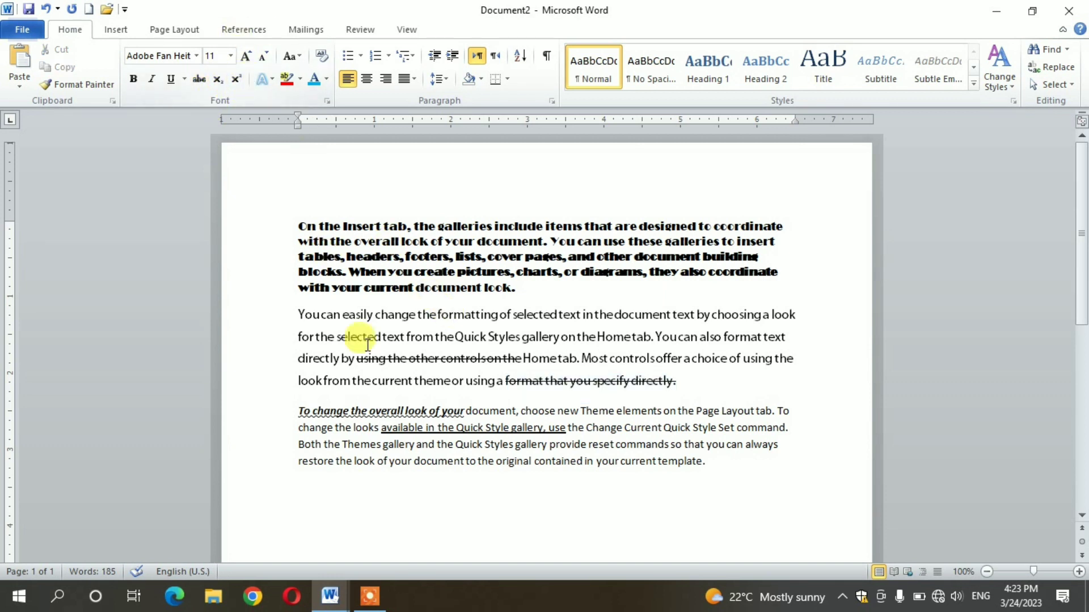
Add "H2o" on the line below the third paragraph and make its "o" subscript
left_click(327, 196)
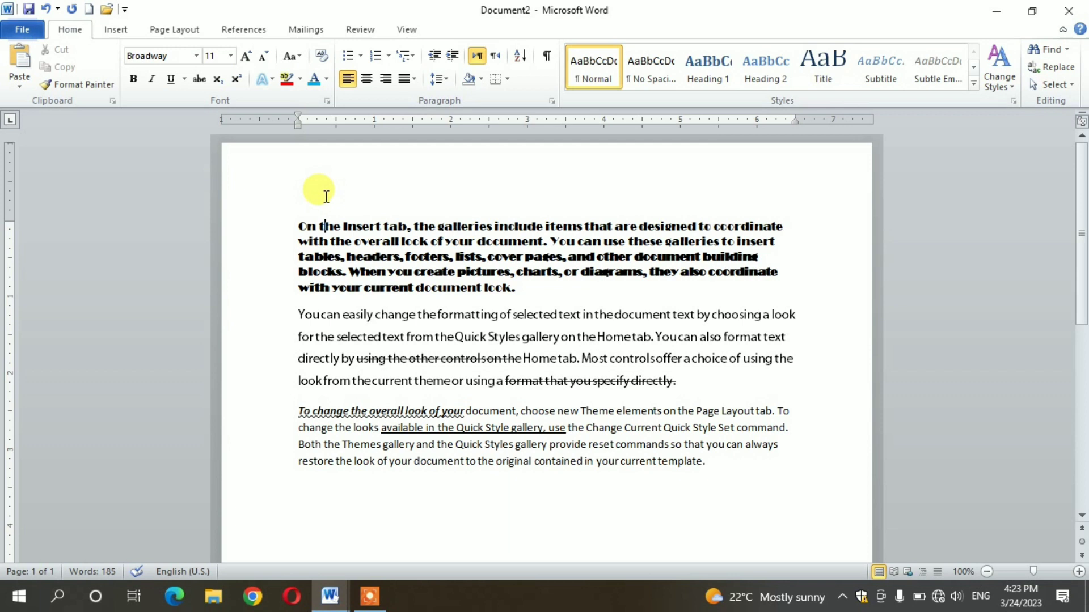
left_click(307, 431)
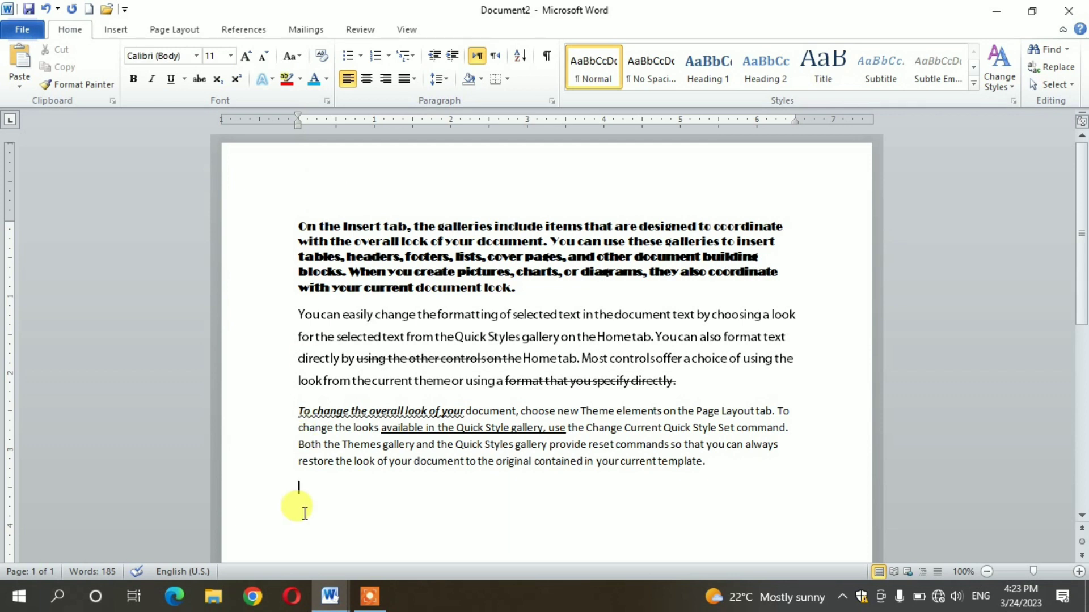
type("H2o")
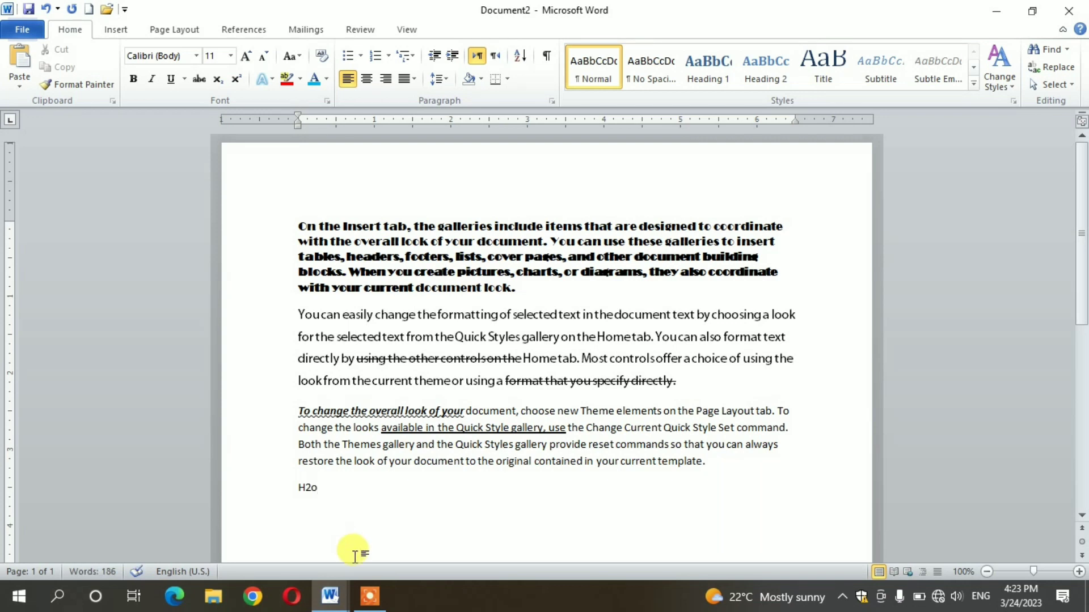
left_click_drag(313, 489, 309, 488)
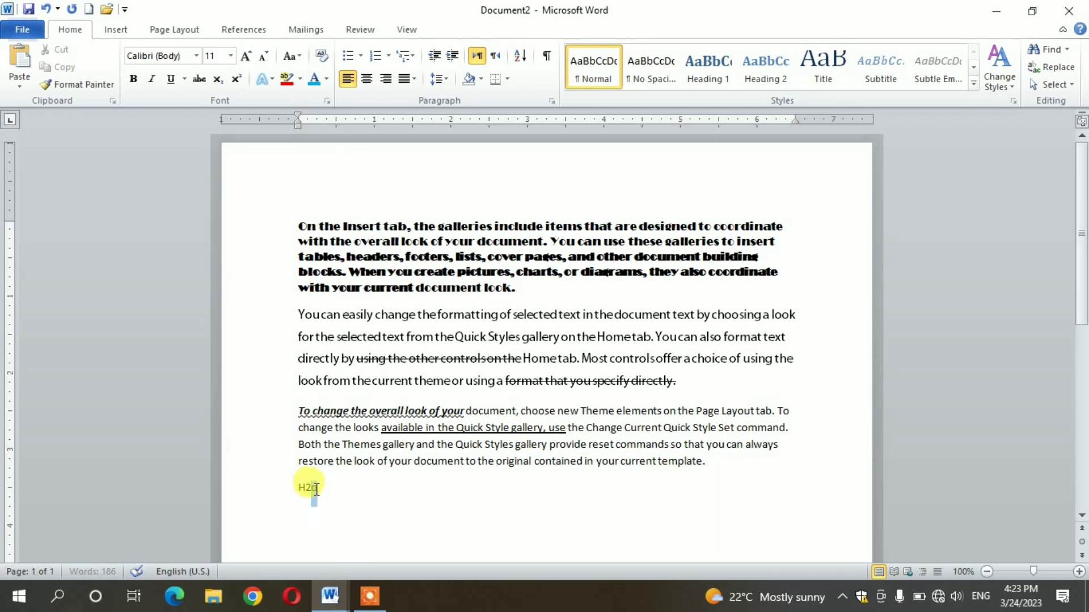
left_click(218, 80)
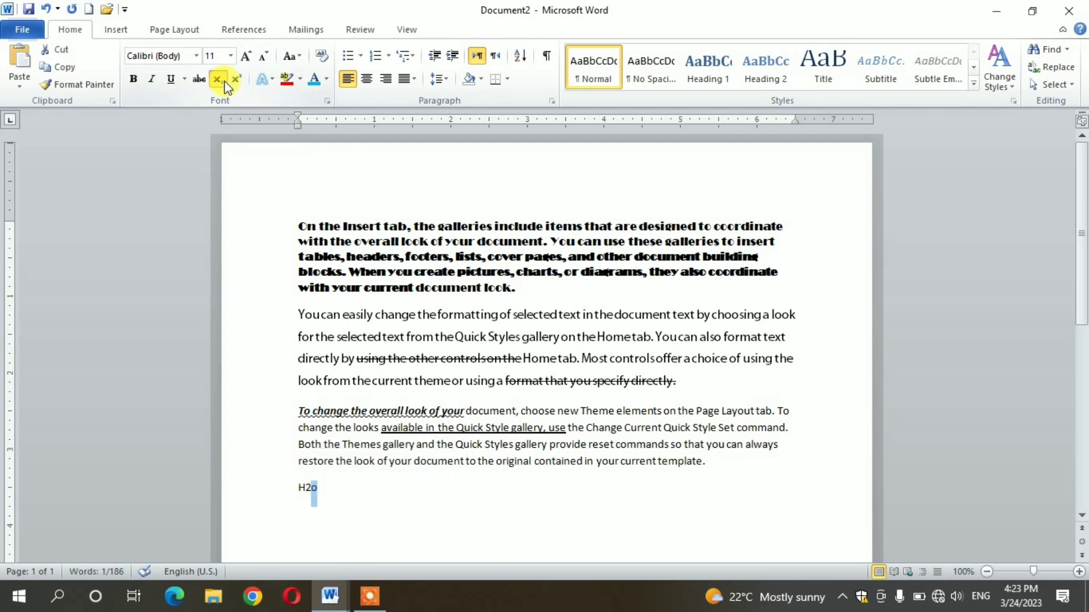
Add "mh3os" after the H2o text and format its 3 first as subscript, finally as superscript
left_click(354, 494)
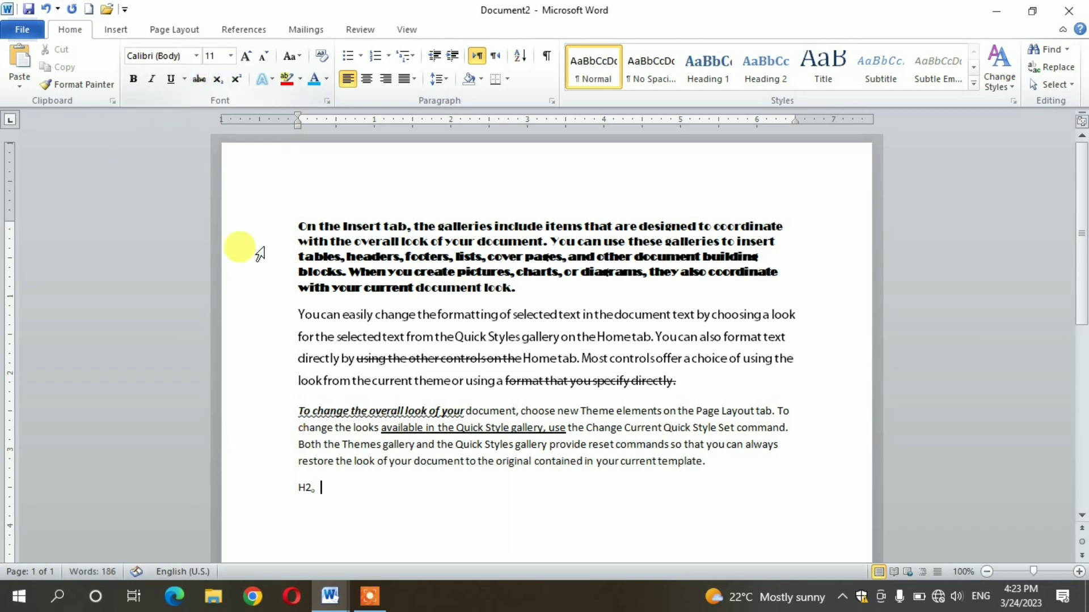
type("mh3o")
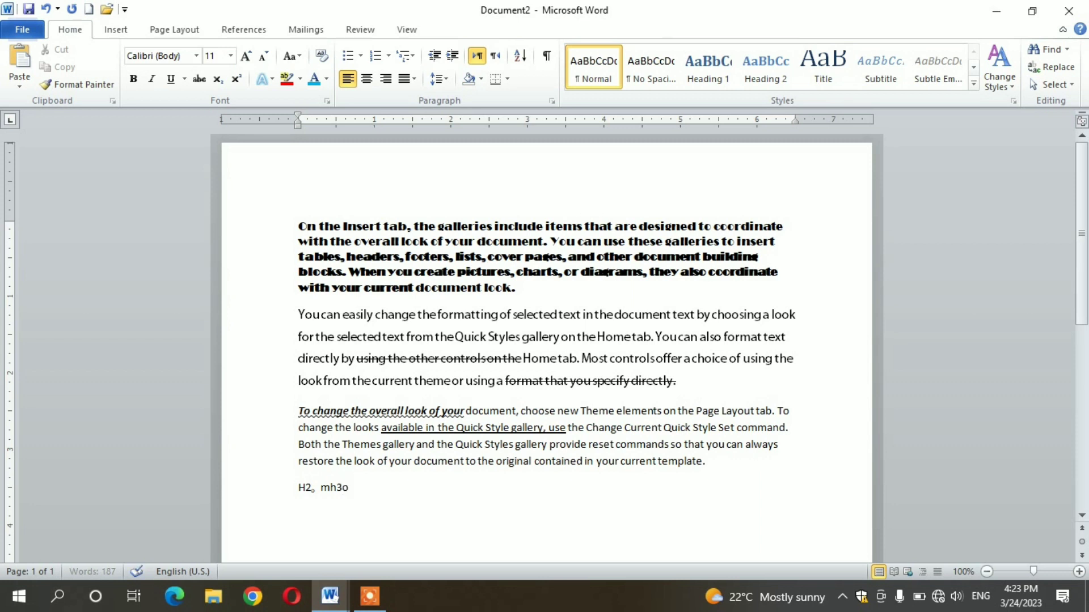
type("s")
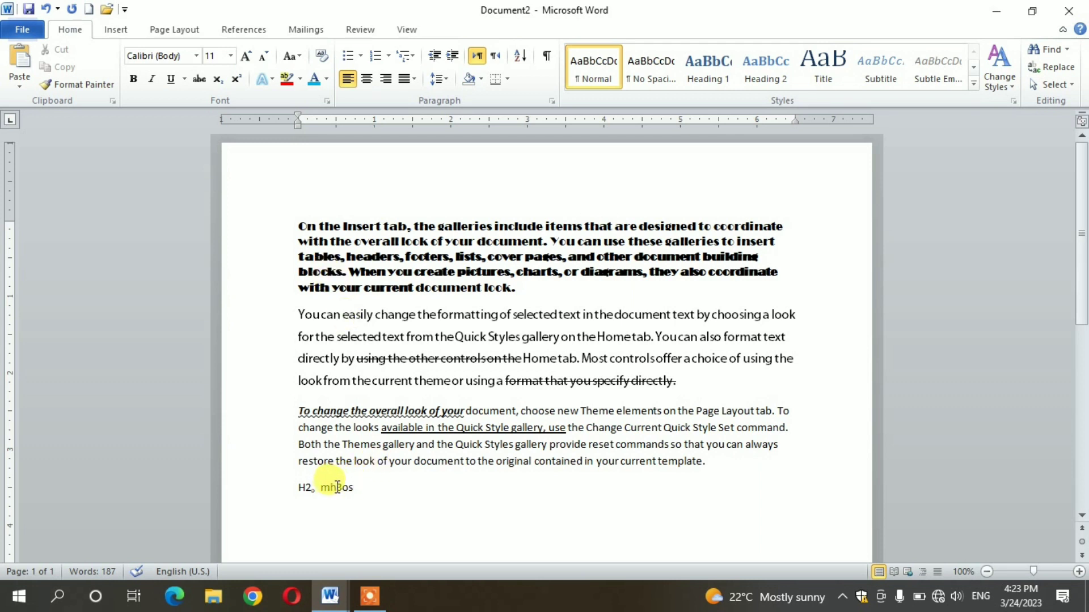
left_click_drag(335, 487, 341, 487)
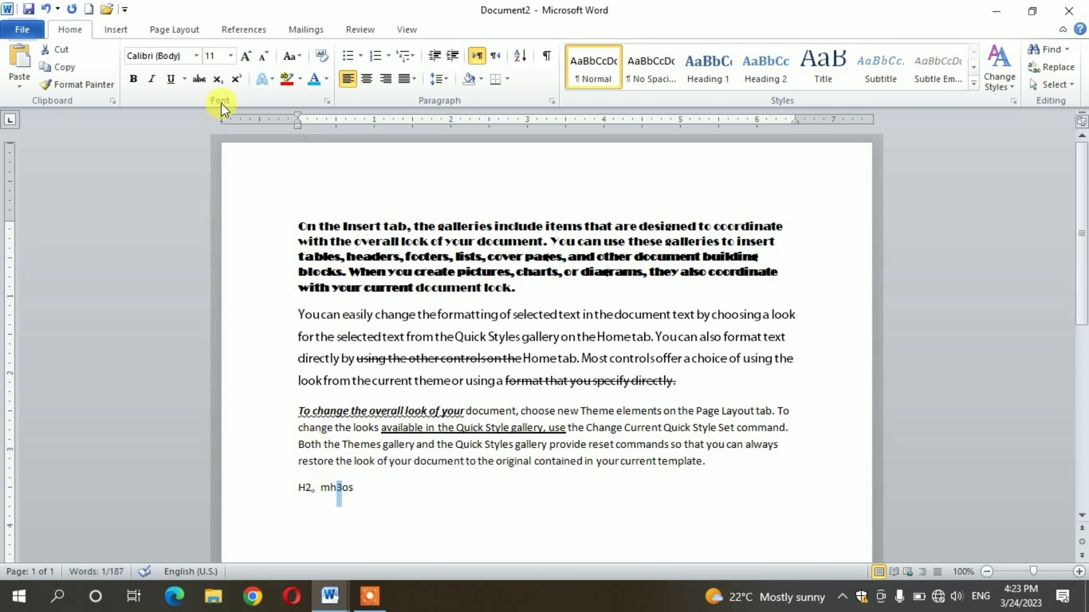
left_click(217, 84)
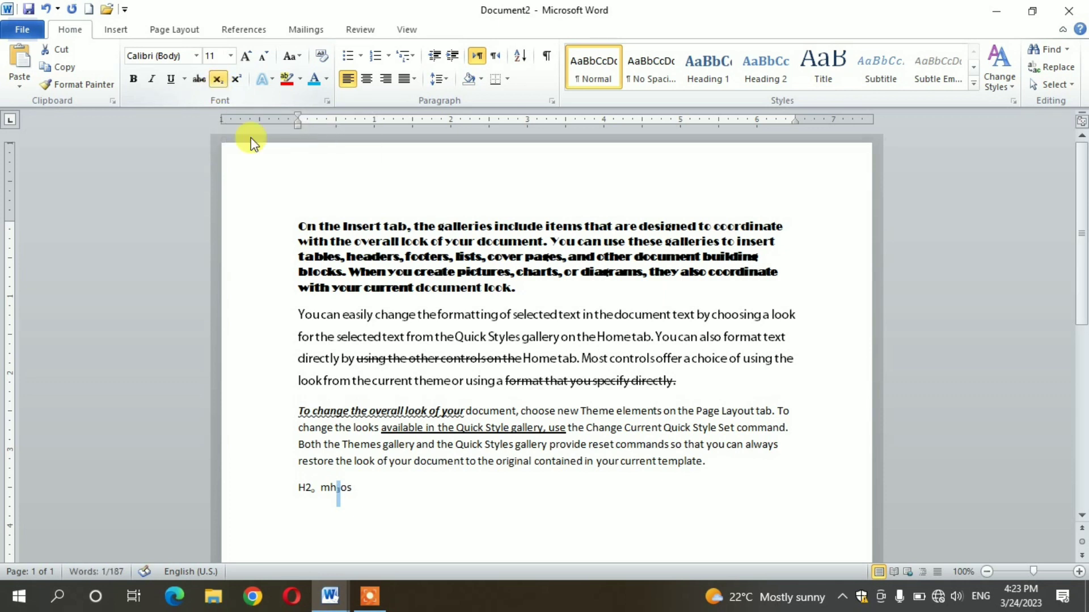
left_click(237, 79)
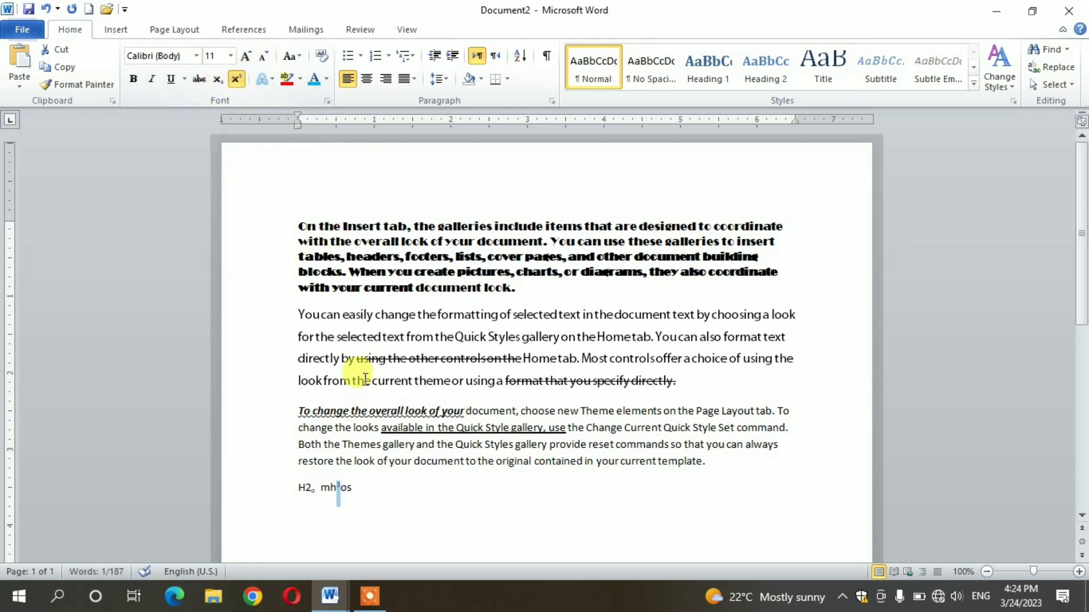
Add "H20" at the end of the formula line and make its 2 superscript
left_click(398, 507)
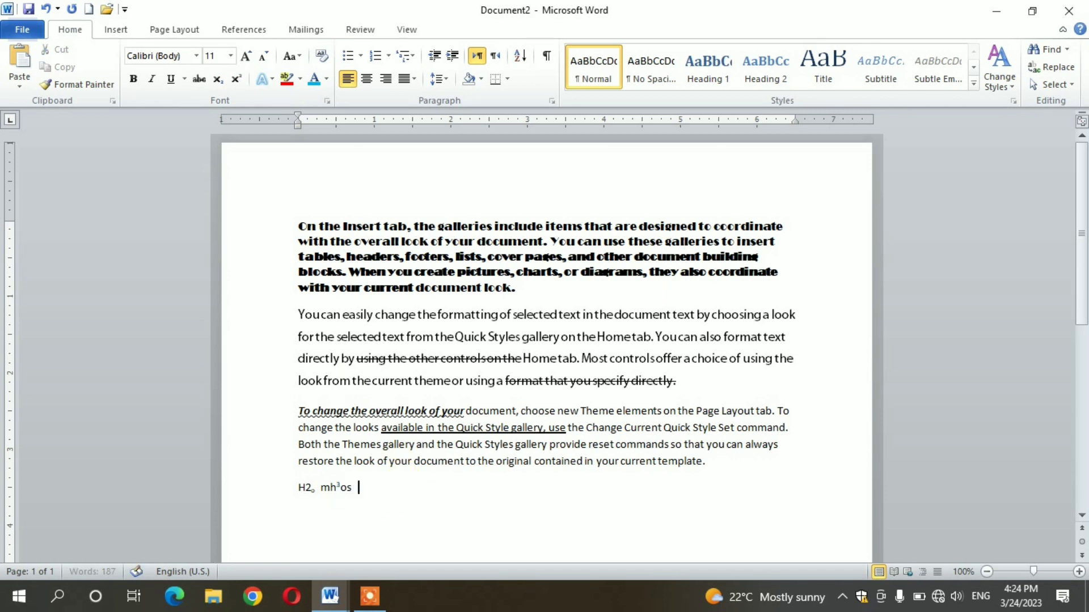
type("H20")
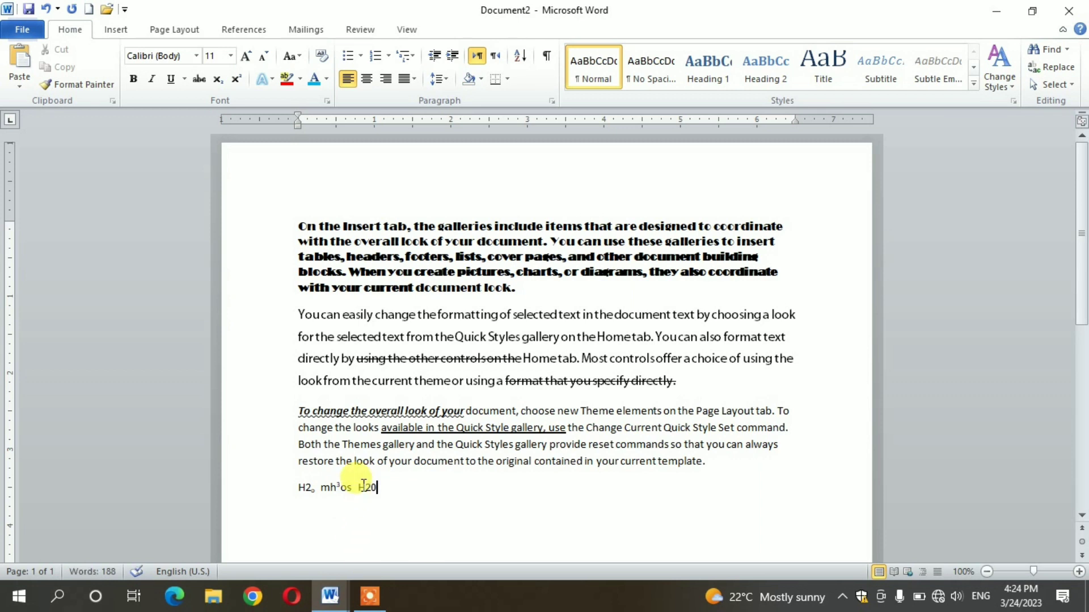
left_click_drag(366, 491, 371, 485)
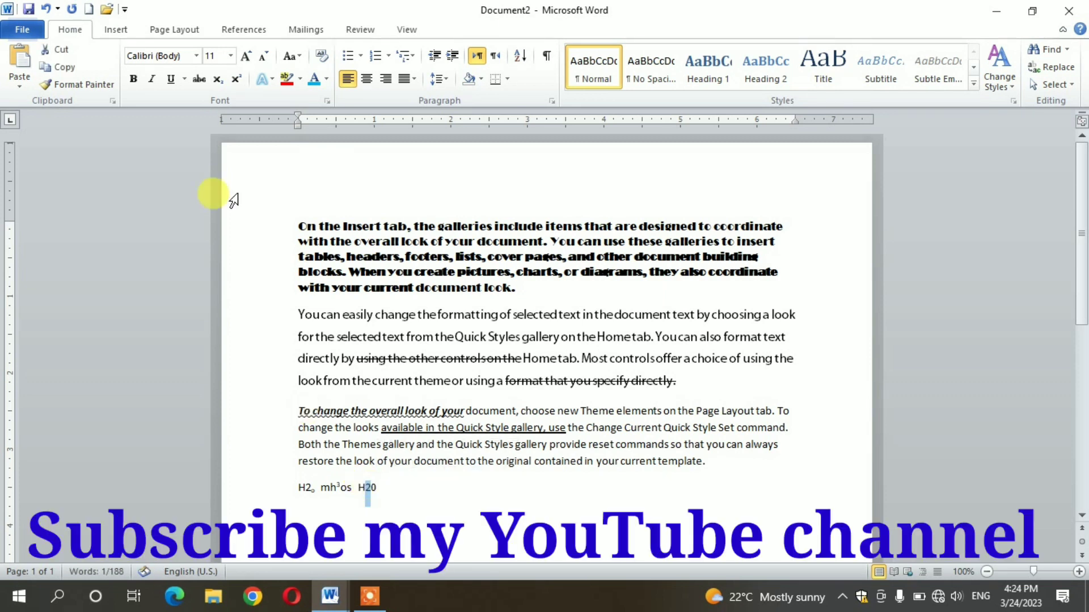
left_click(239, 78)
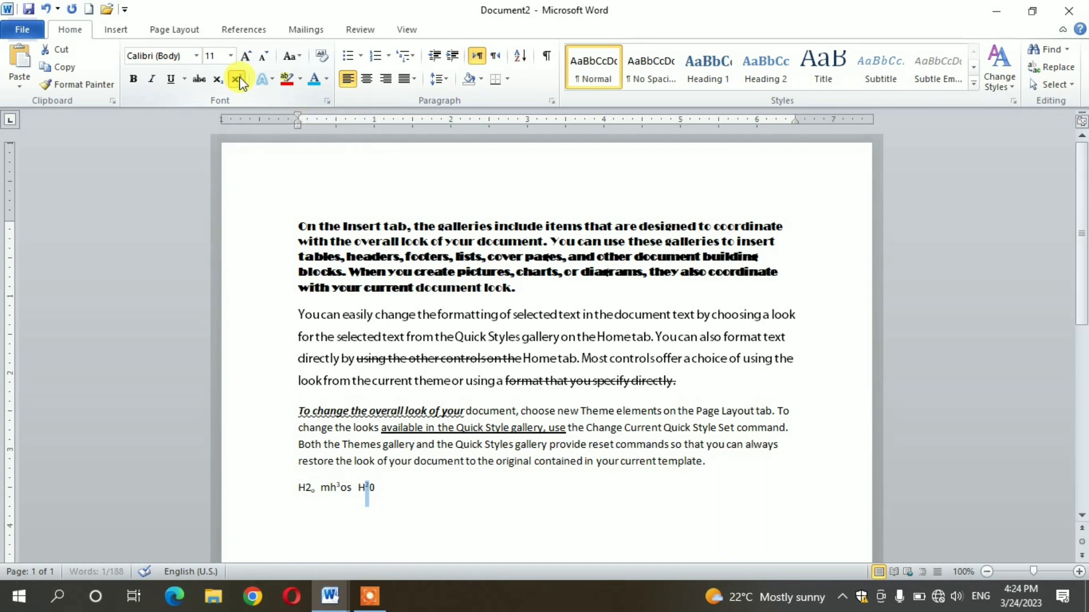
left_click(424, 497)
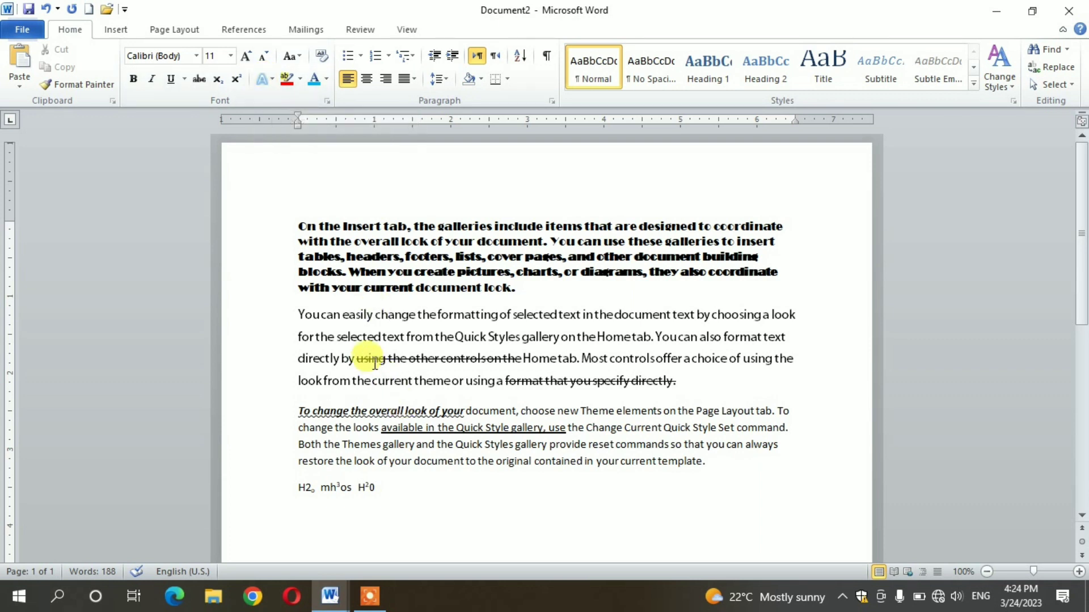
Apply the solid blue text effect to the second paragraph's first two lines and the black text effect to its last two lines
left_click_drag(297, 315, 790, 340)
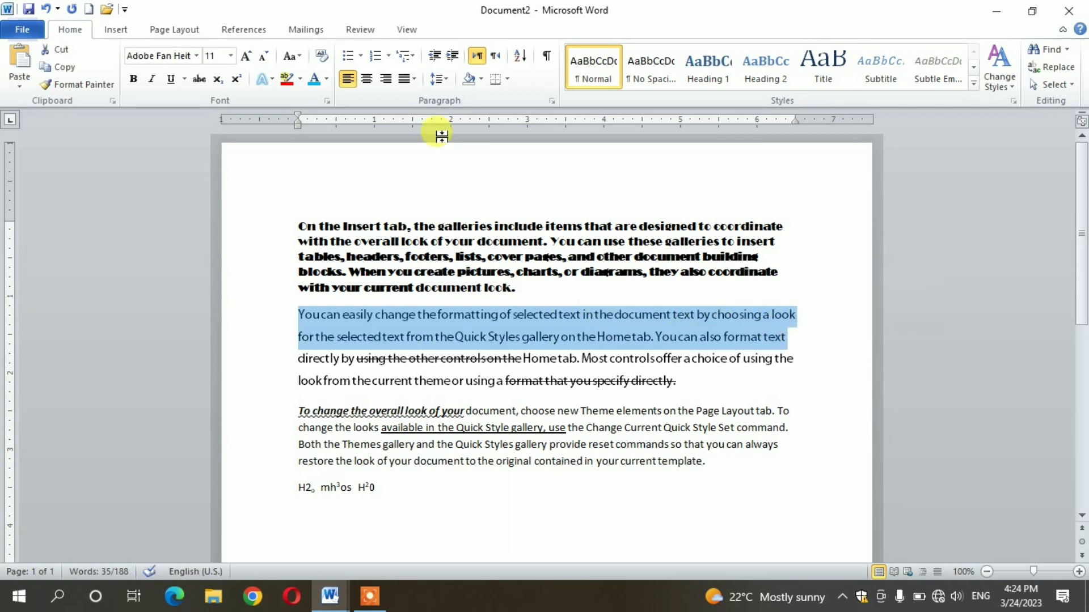
left_click(274, 79)
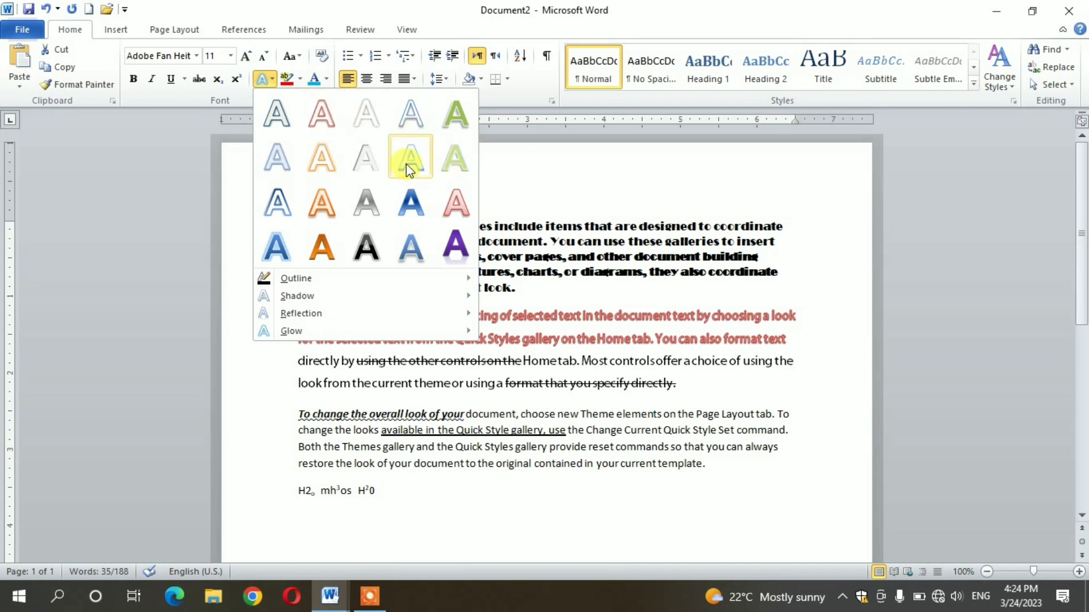
left_click(411, 199)
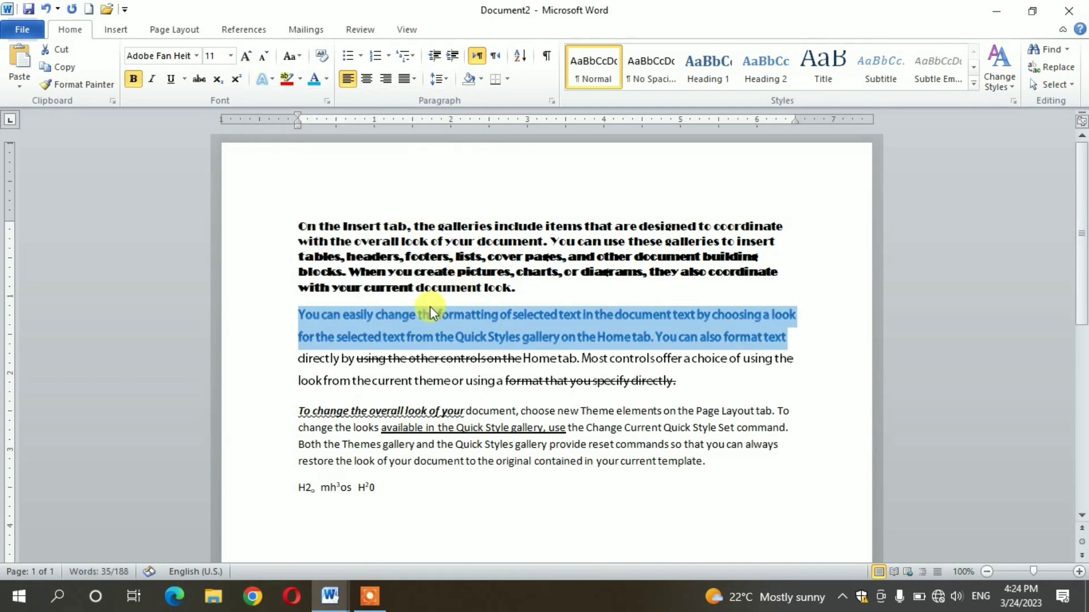
left_click_drag(296, 358, 677, 387)
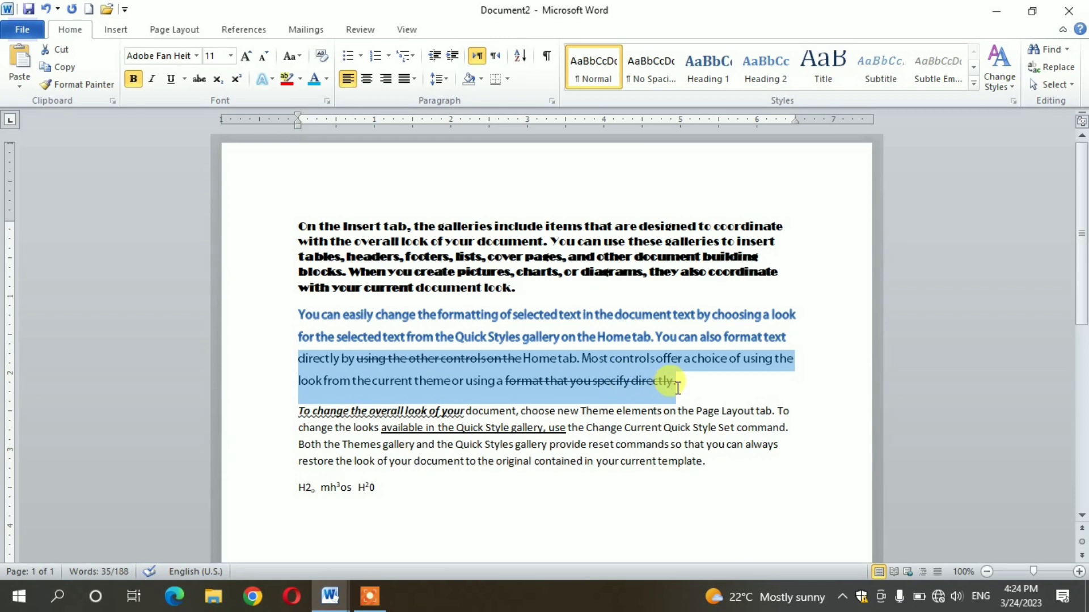
left_click(270, 80)
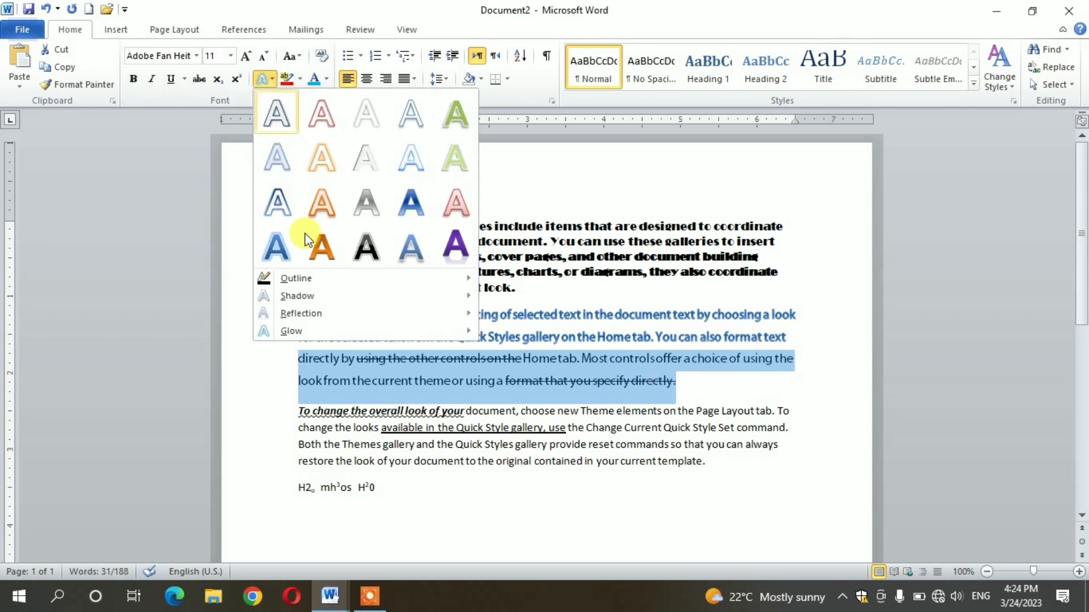
left_click(367, 246)
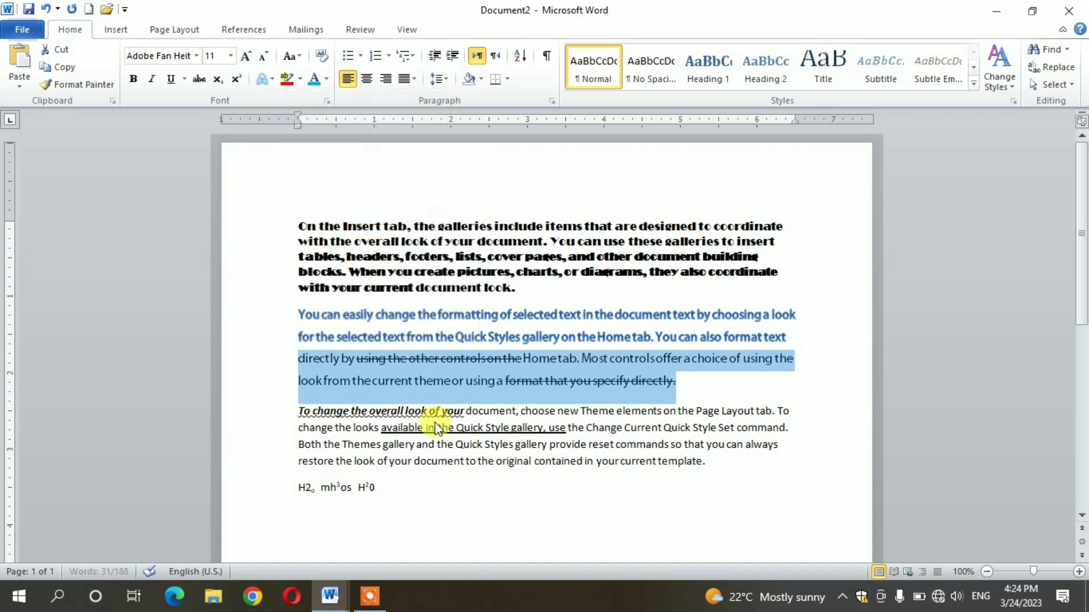
Apply an inner shadow text effect to the third paragraph's first two lines
left_click_drag(557, 426, 792, 438)
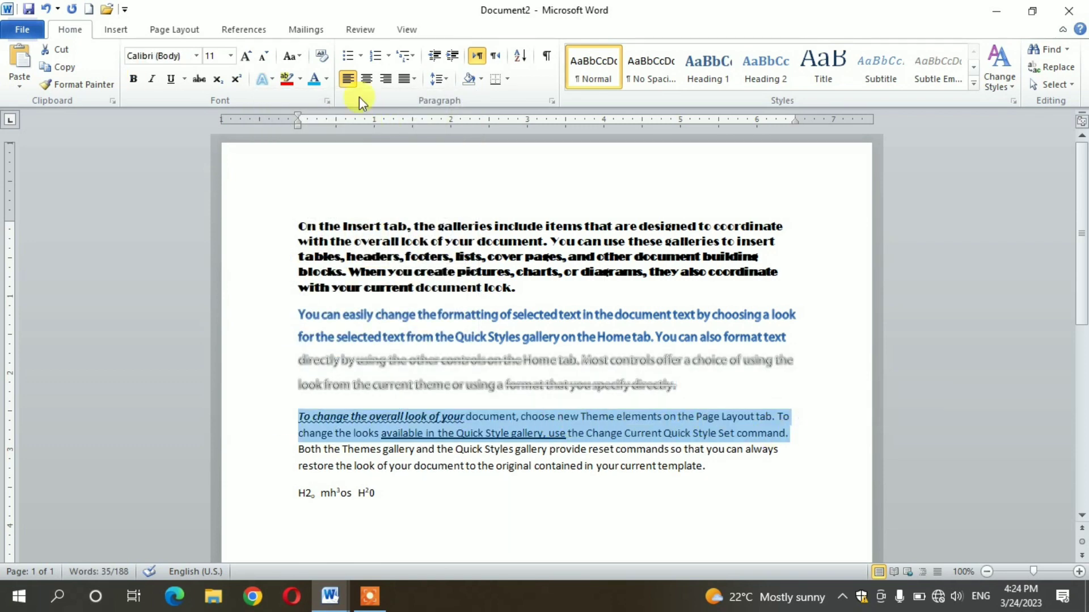
left_click(272, 77)
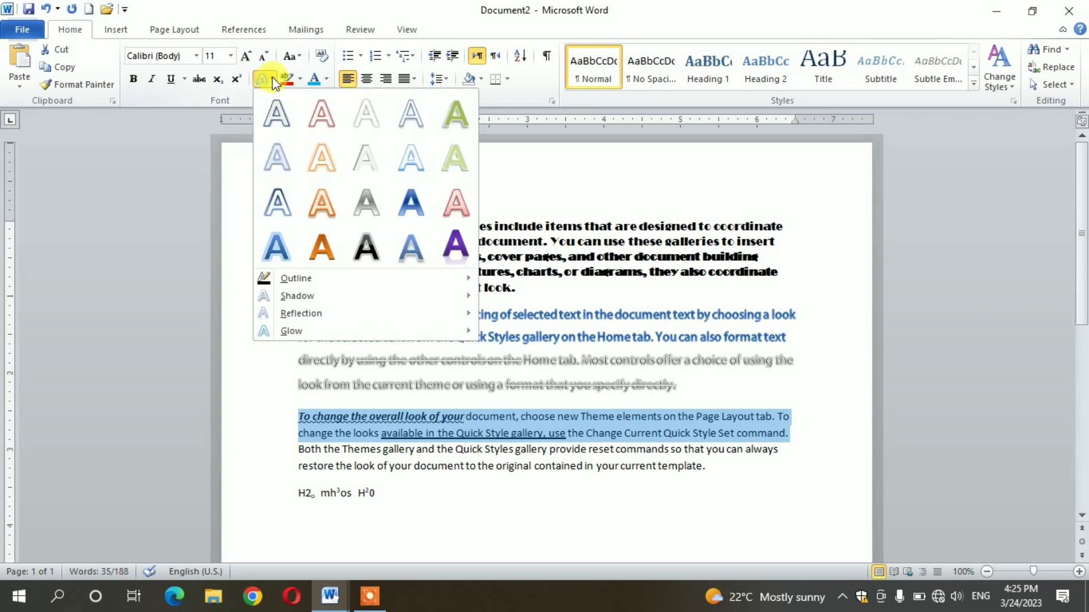
mouse_move(296, 278)
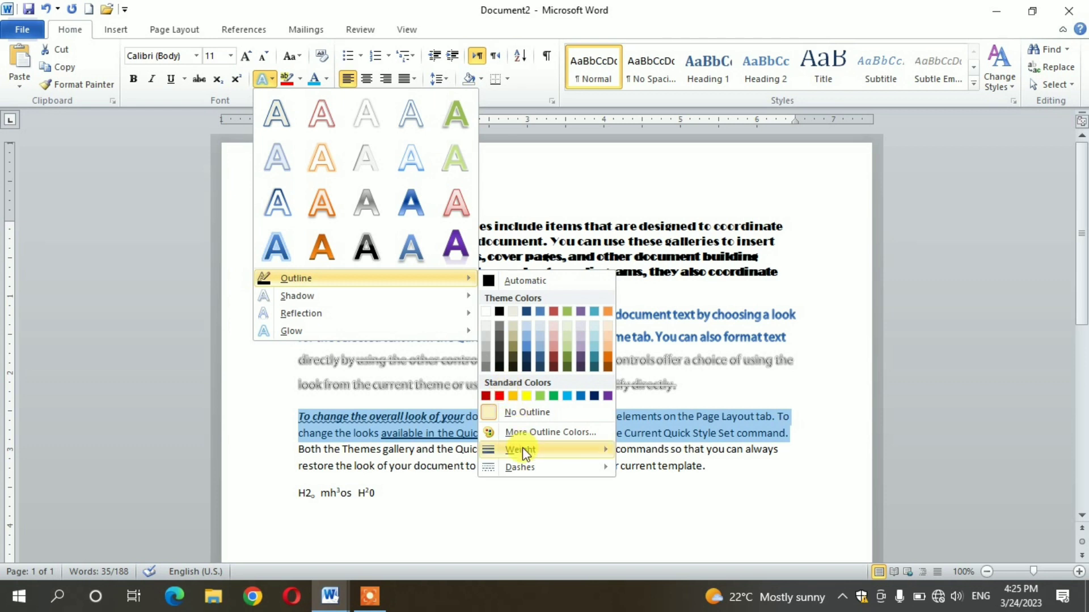
mouse_move(522, 449)
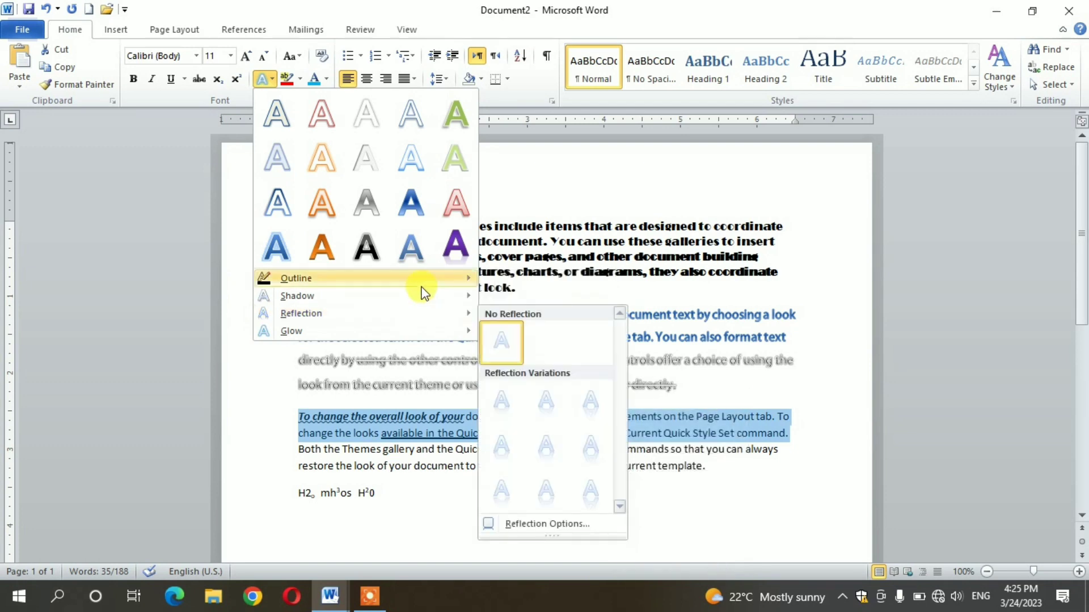
mouse_move(422, 300)
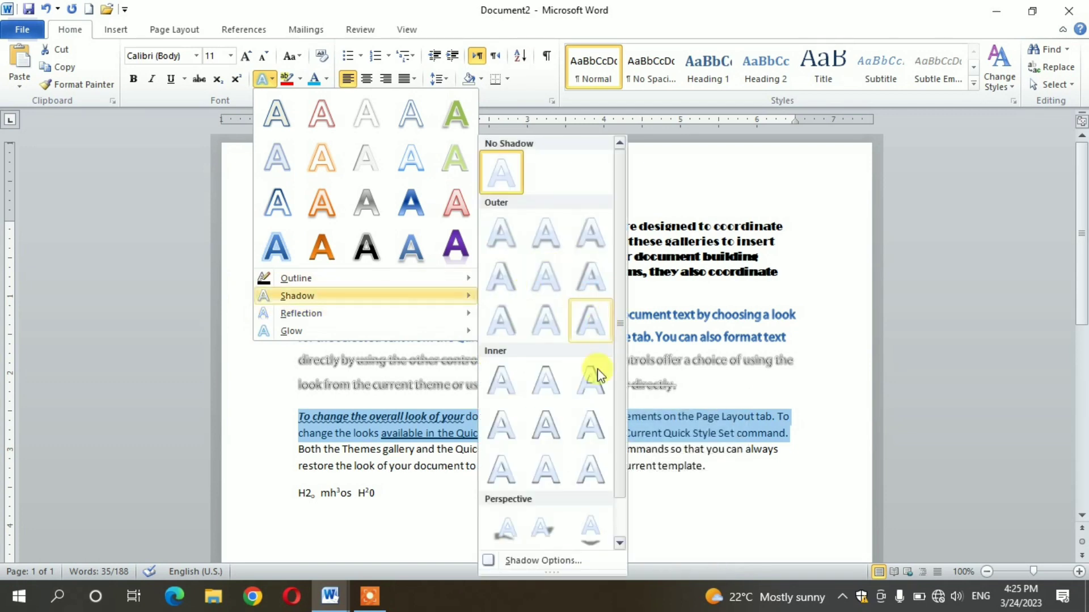
left_click(590, 426)
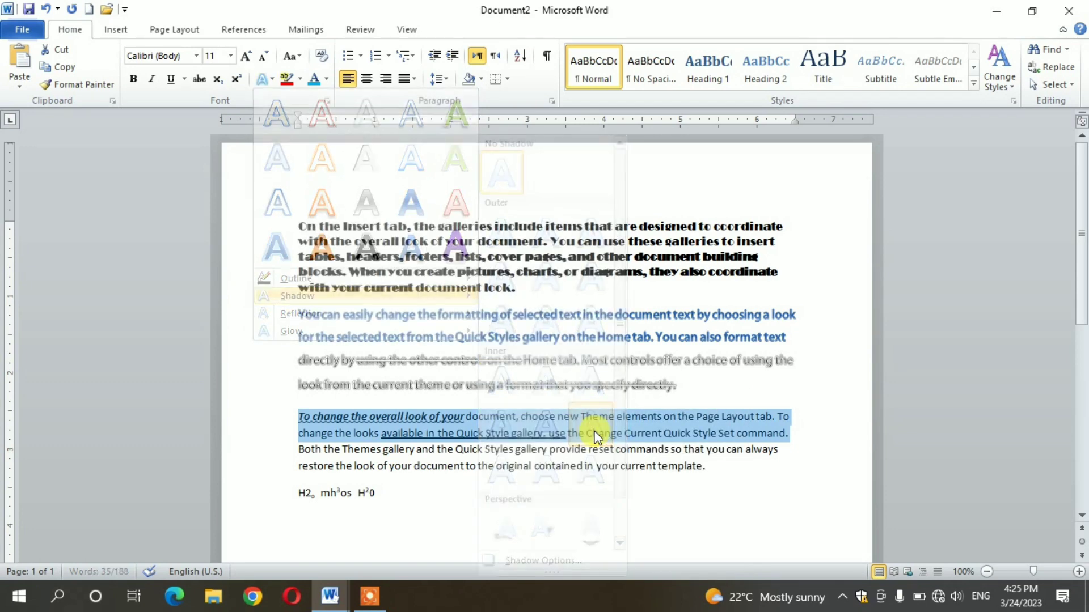
Apply the Full Reflection, 4 pt offset effect to the third paragraph's text from "change the looks" to "the Quick"
left_click_drag(483, 449, 304, 436)
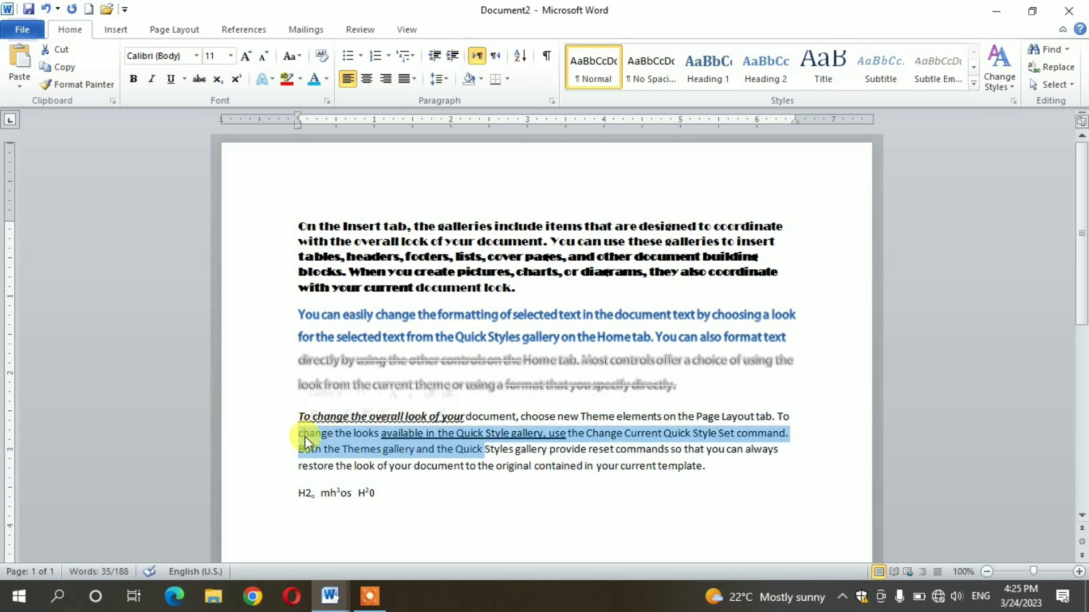
left_click(270, 80)
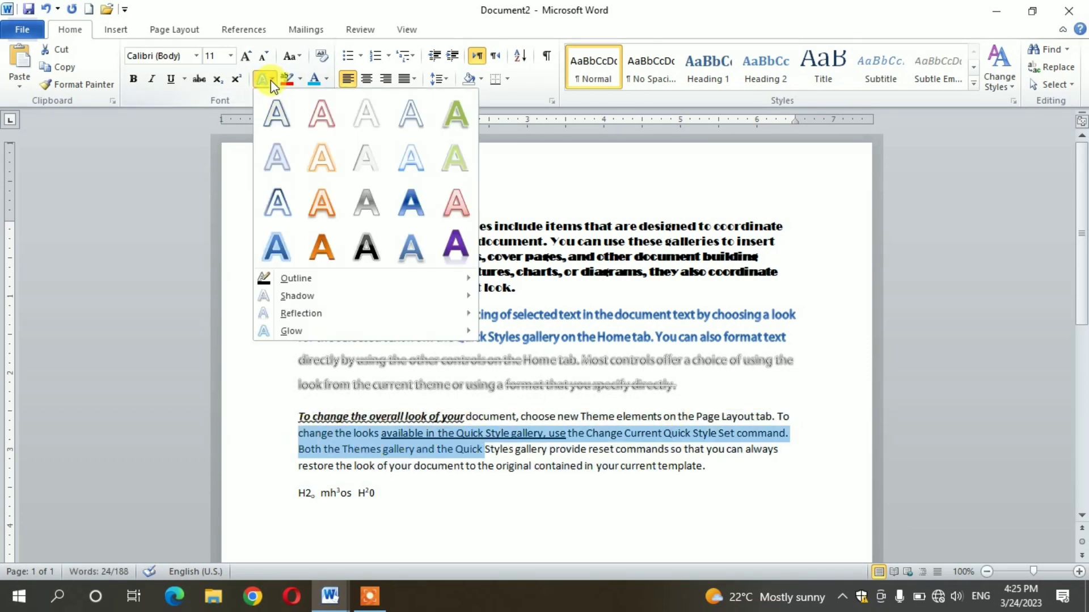
mouse_move(327, 316)
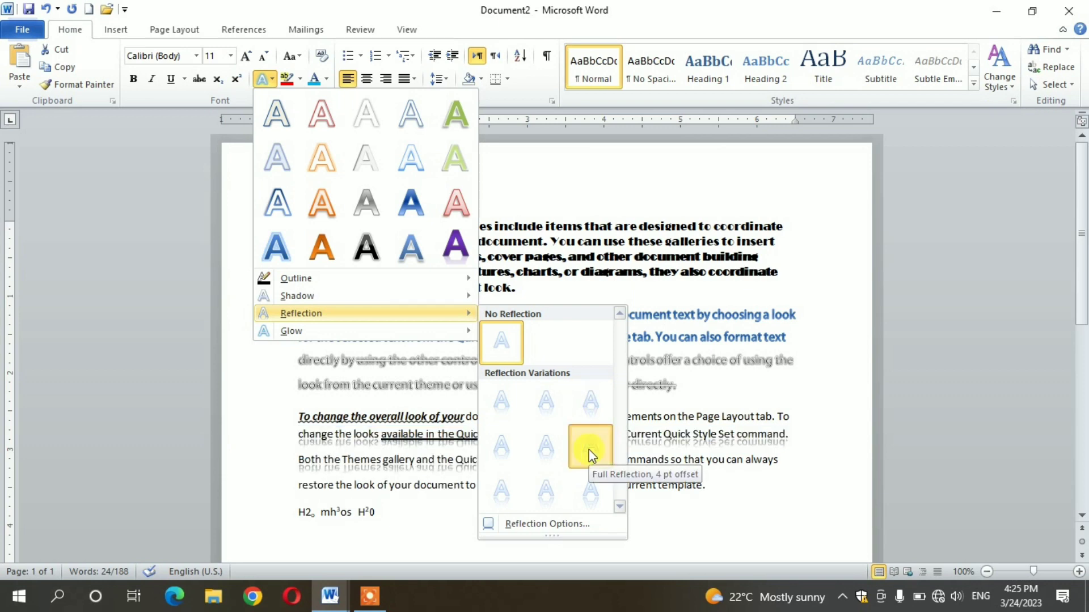
left_click(590, 451)
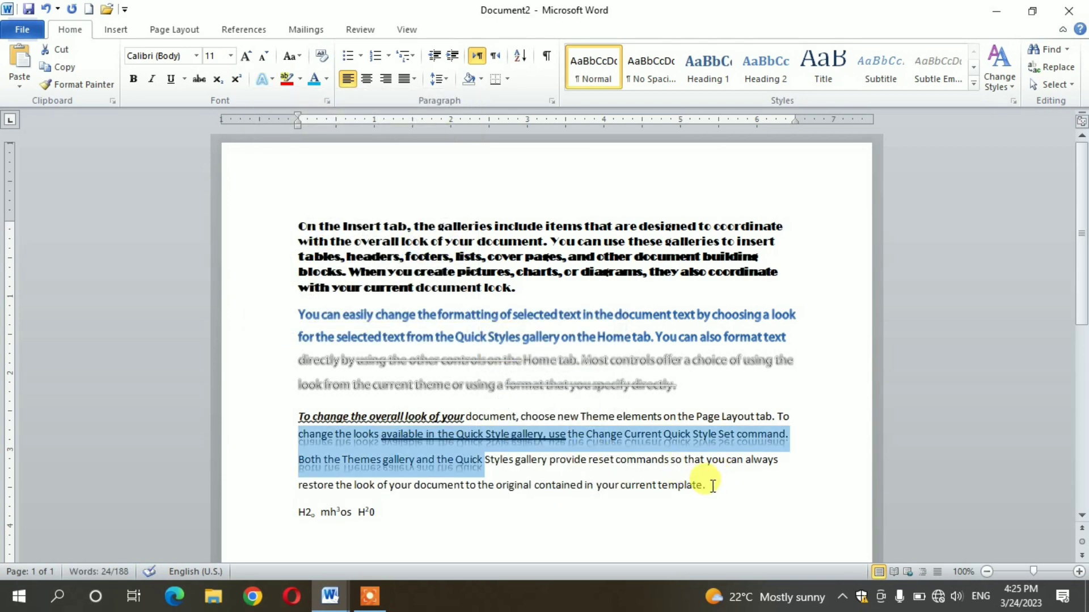
Apply a red glow text effect to "the original contained in your current template." in the third paragraph and deselect the text
left_click_drag(711, 486, 477, 486)
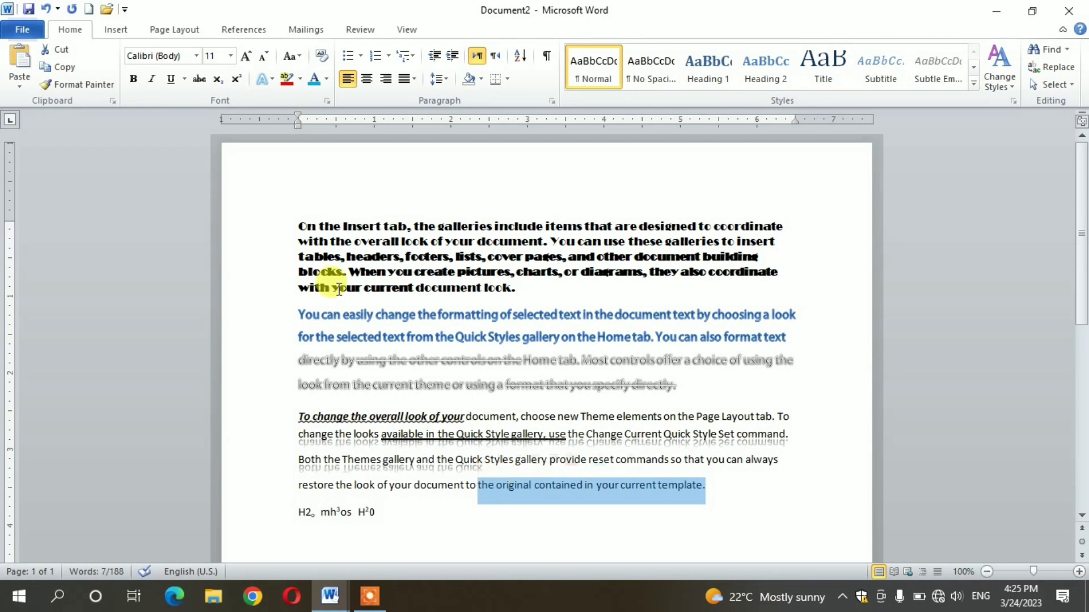
left_click(273, 80)
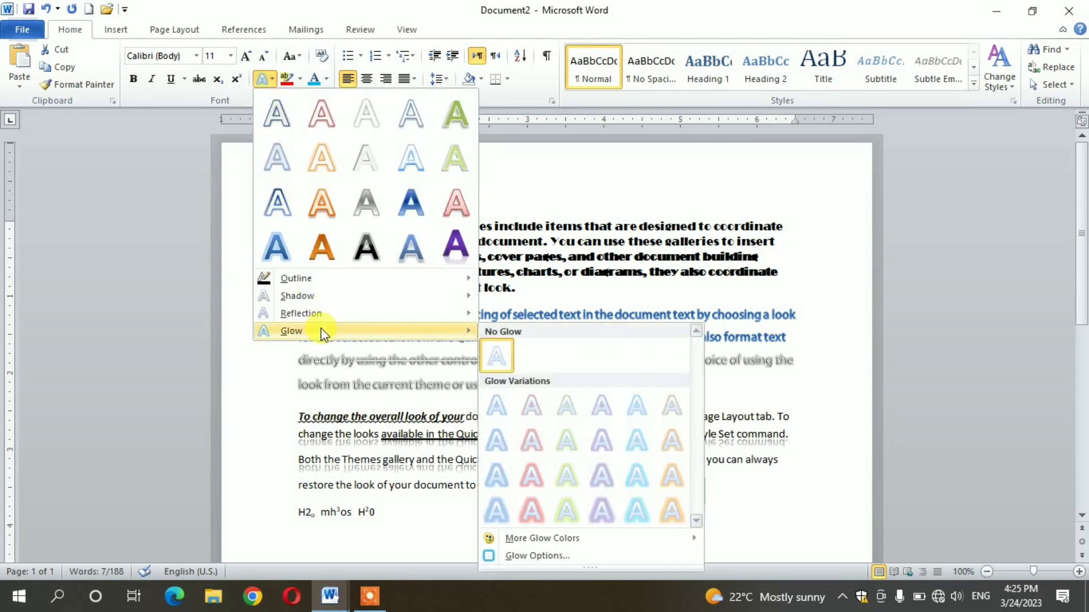
left_click(534, 479)
left_click(643, 433)
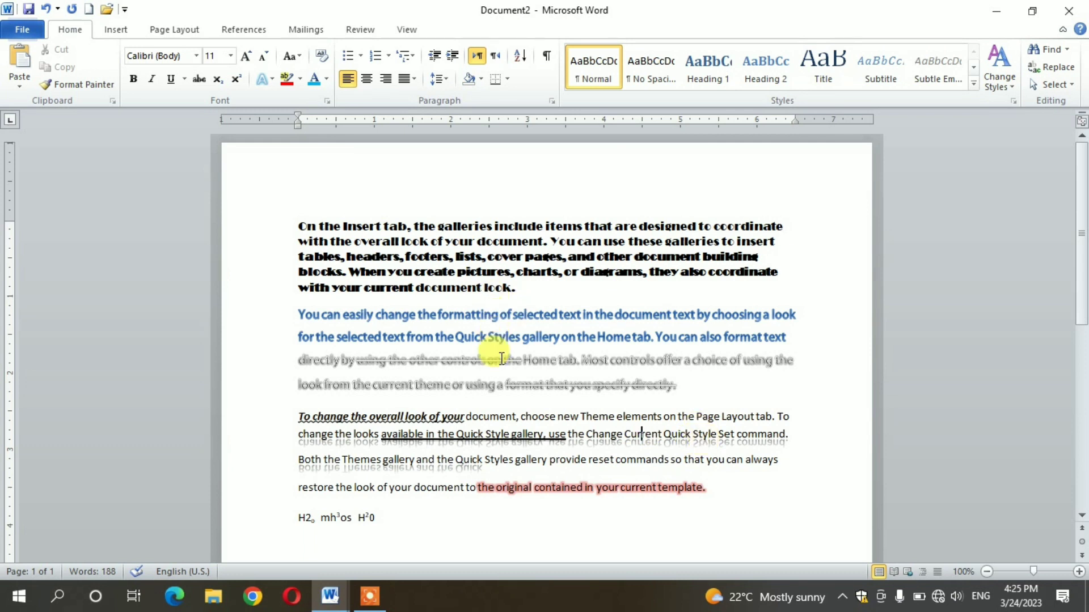
left_click(271, 83)
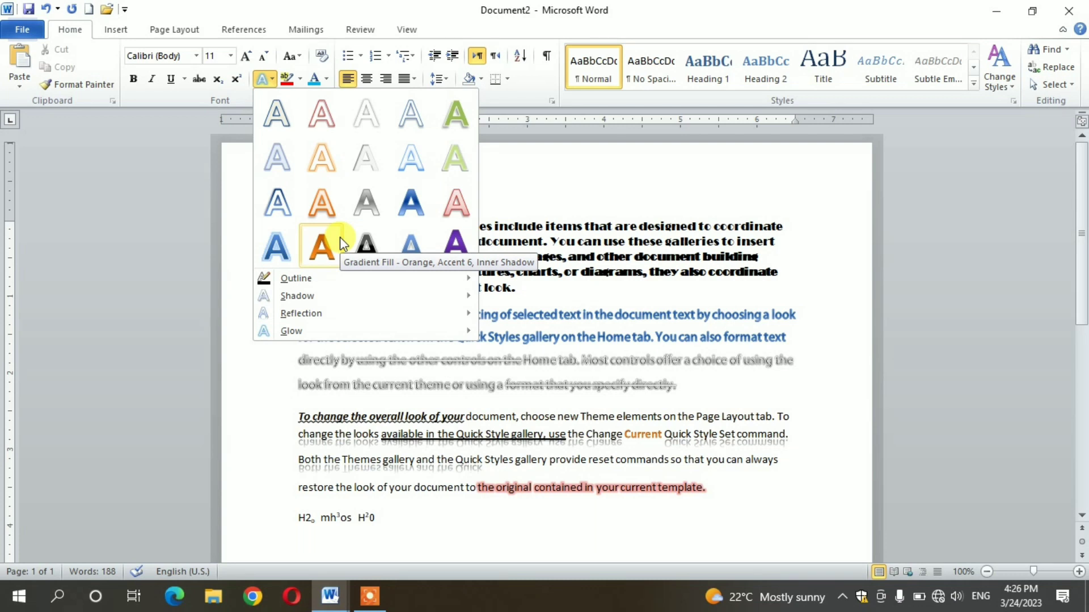
left_click(521, 332)
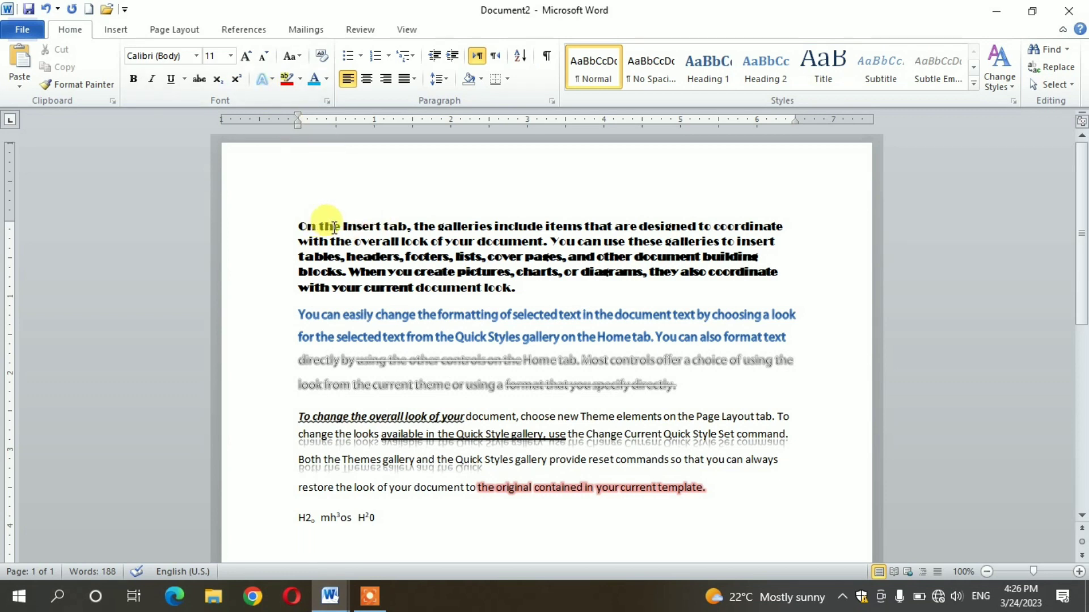
Highlight the first paragraph from "the Insert tab" to "look" and the second paragraph's last two lines in red
left_click_drag(334, 227, 507, 292)
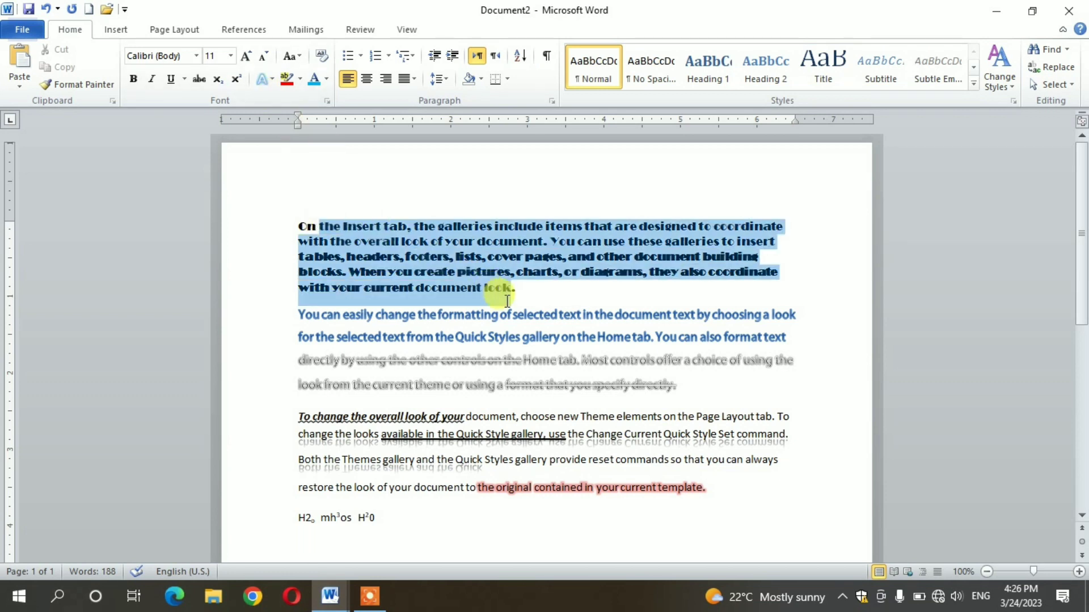
left_click(288, 82)
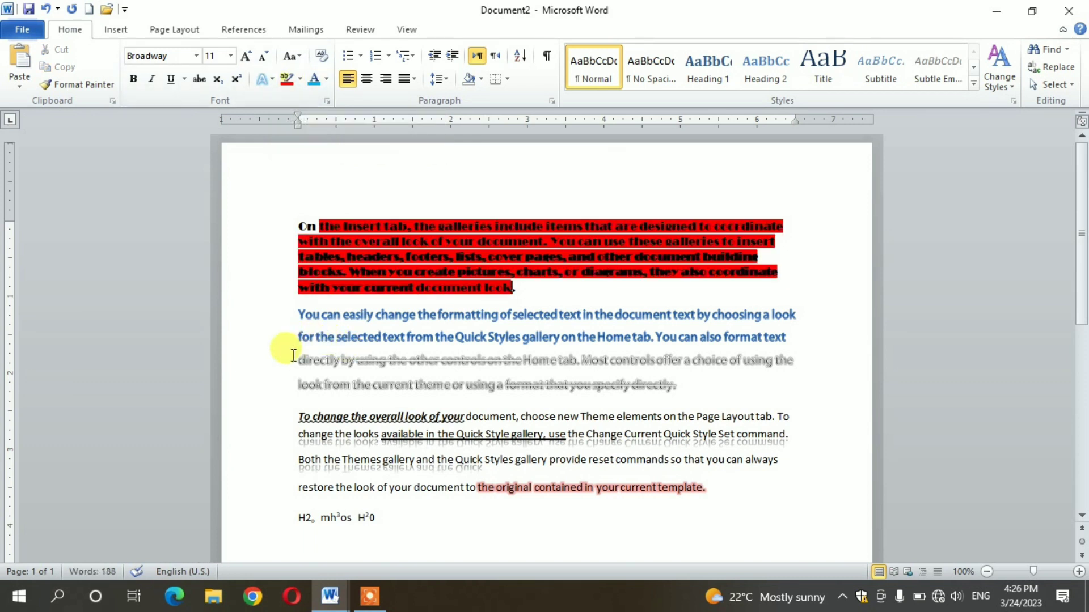
left_click_drag(293, 355, 680, 388)
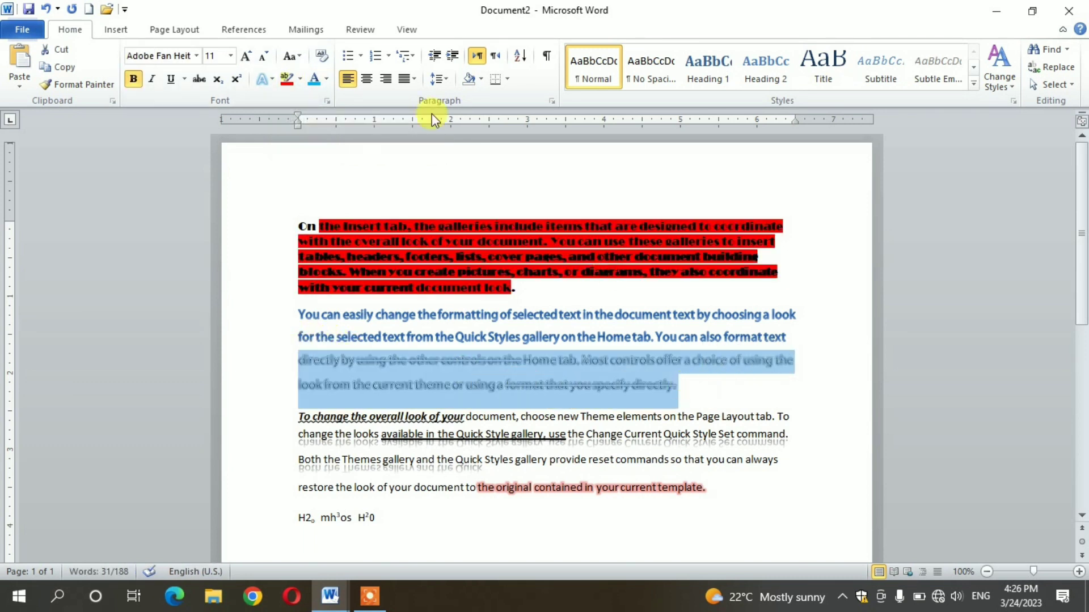
left_click(292, 73)
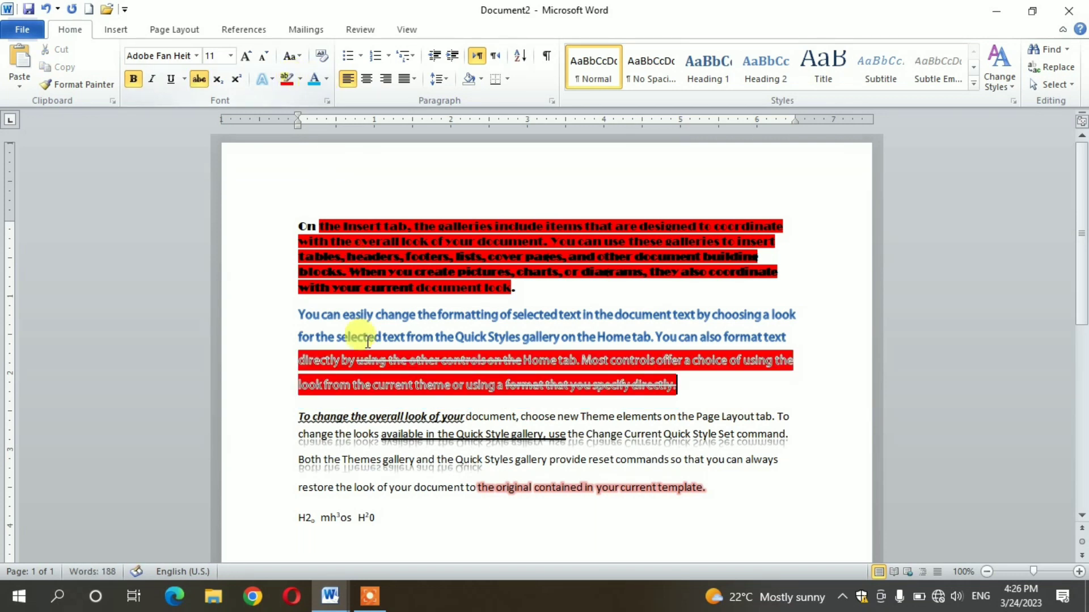
Apply the current light blue font color to the third paragraph's text from "change the overall look" to "gallery,"
left_click_drag(312, 417, 548, 434)
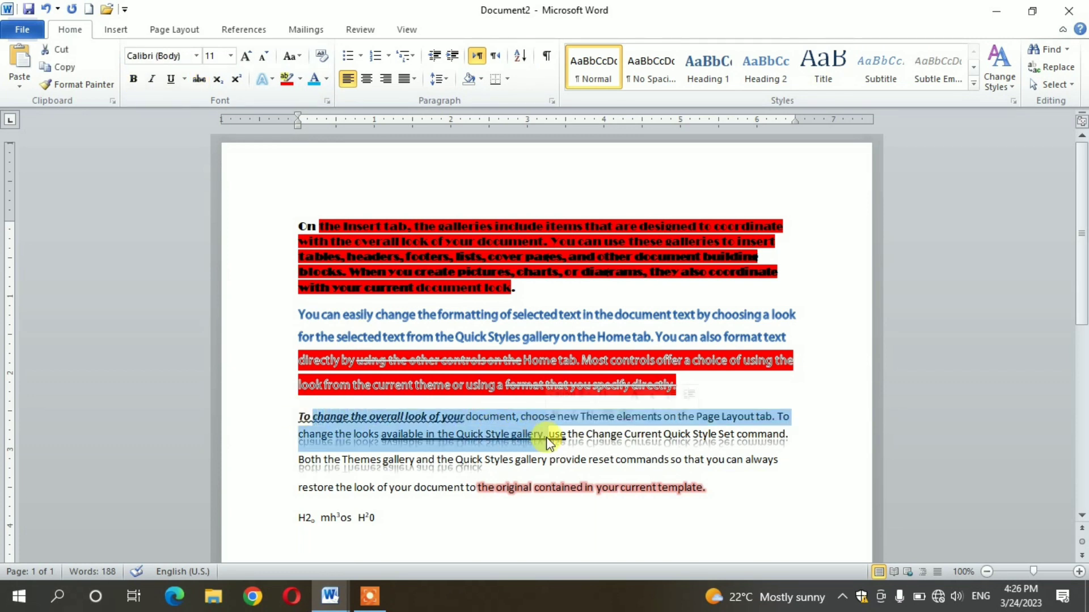
left_click(314, 79)
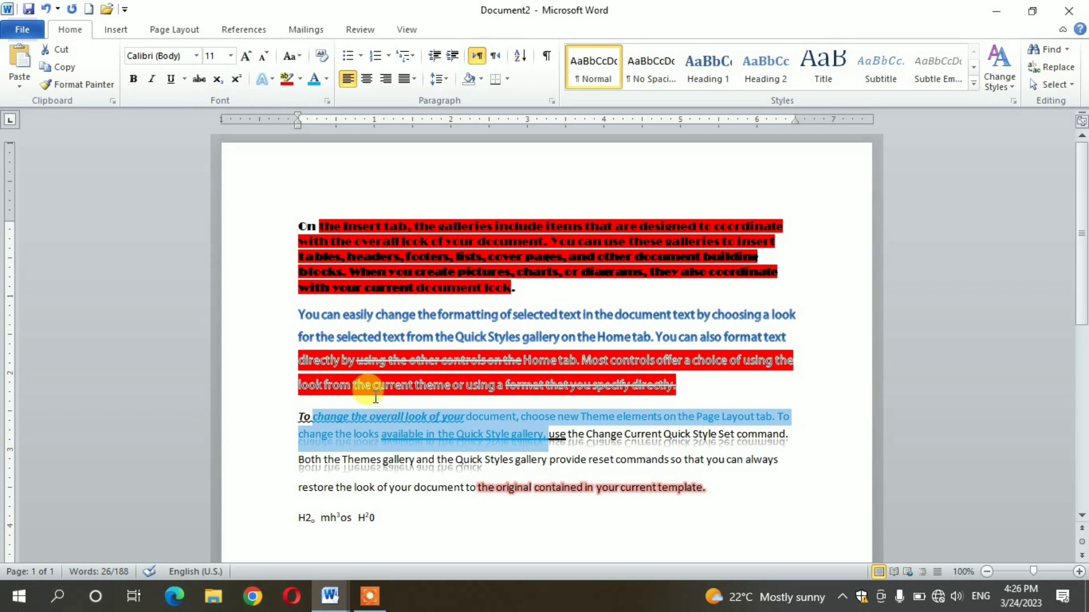
Apply sentence case to the second paragraph's text from "easily" to "Quick" and to the third paragraph's second and third lines
left_click_drag(343, 315, 478, 339)
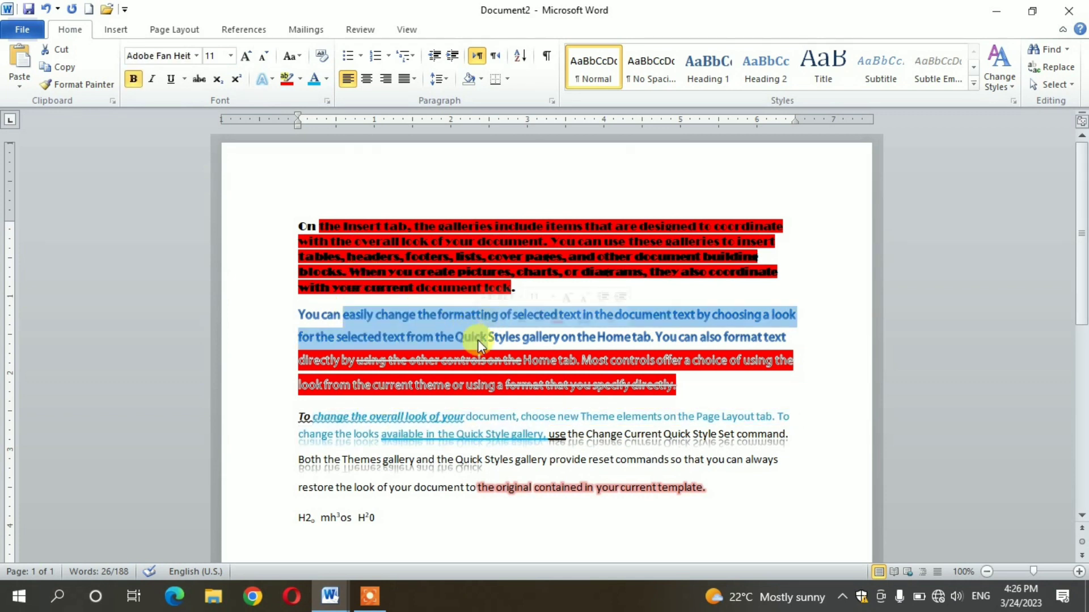
left_click(301, 56)
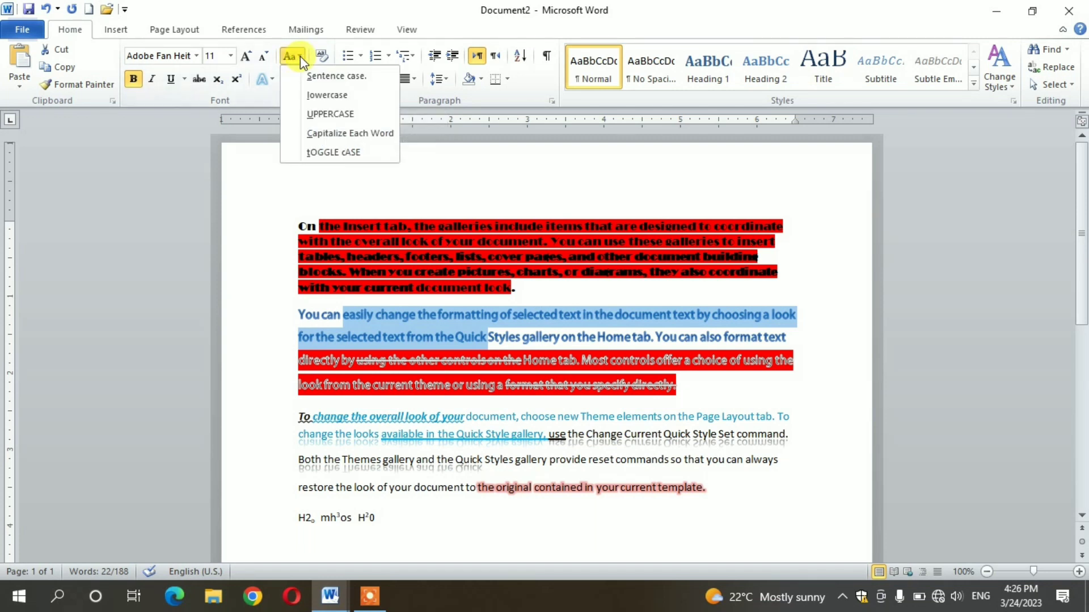
left_click(328, 76)
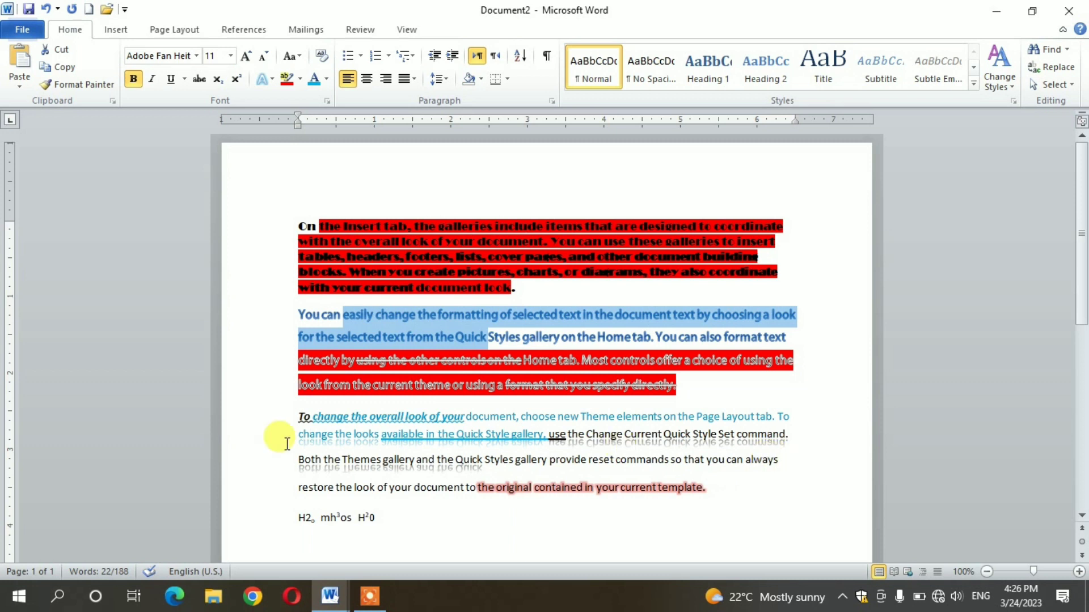
left_click_drag(287, 444, 287, 462)
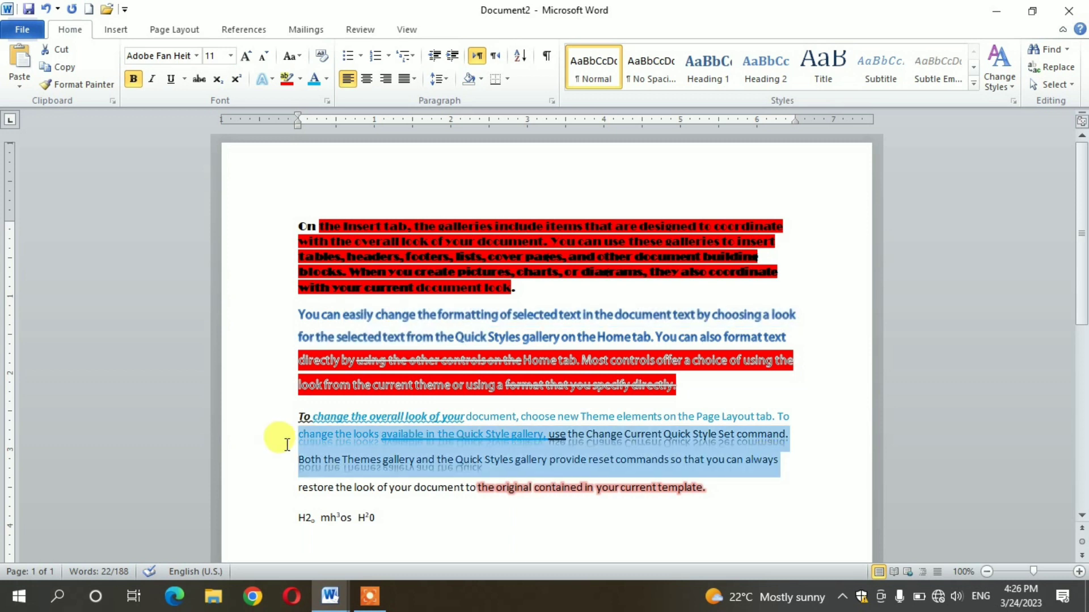
left_click(297, 57)
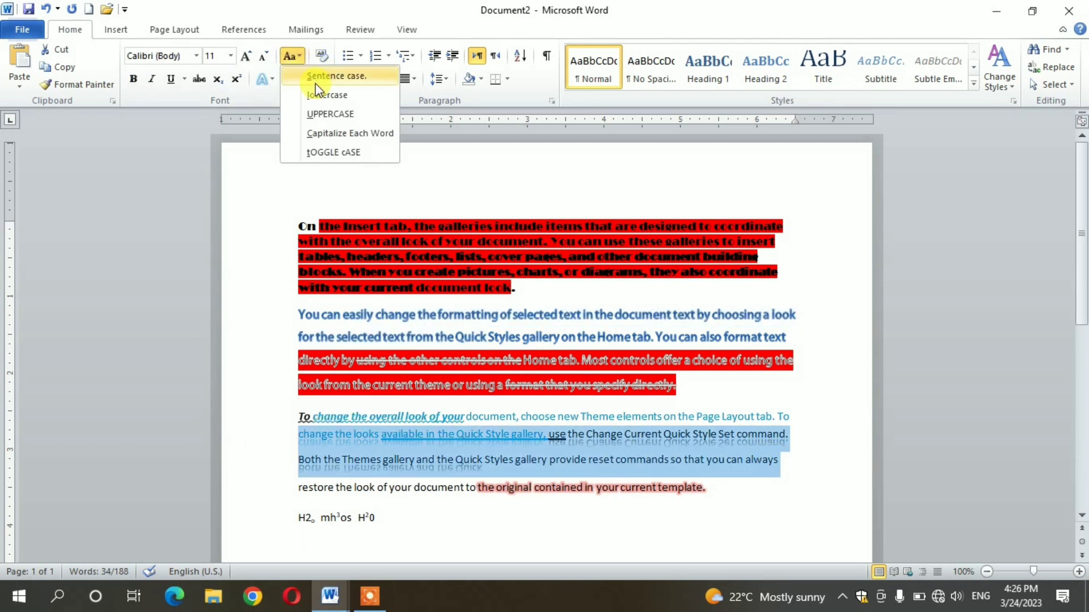
left_click(329, 76)
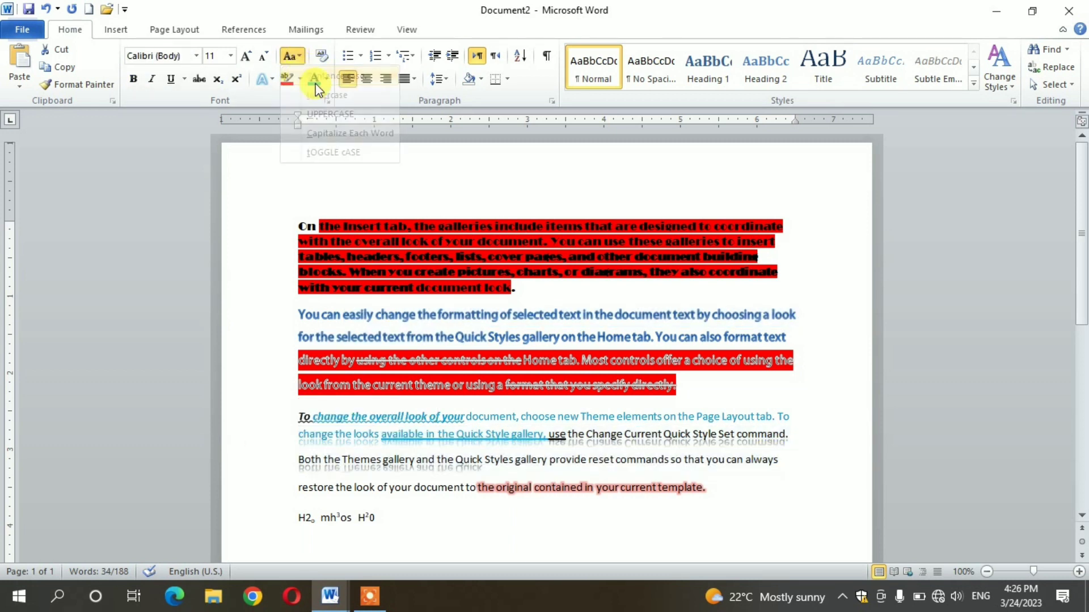
Change the third paragraph's selected second and third lines to lowercase and finally to UPPERCASE
left_click(304, 57)
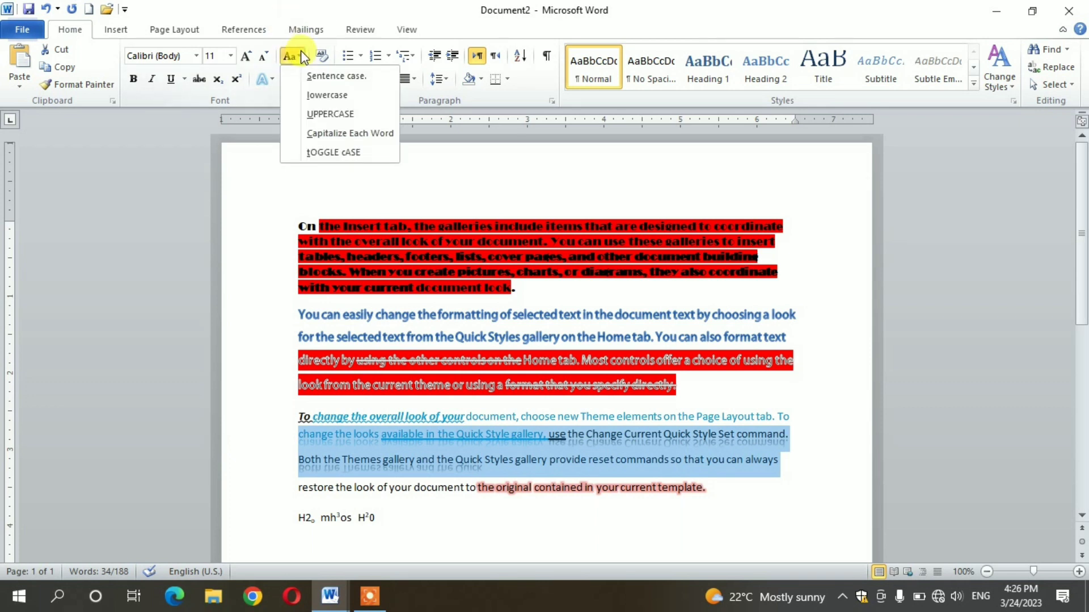
left_click(322, 94)
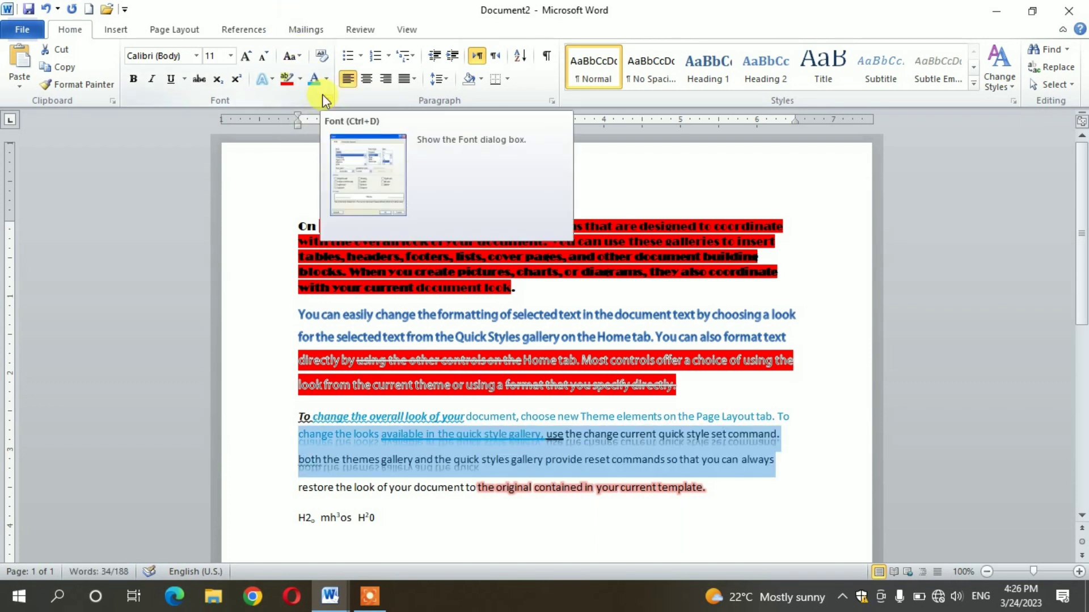
left_click(296, 57)
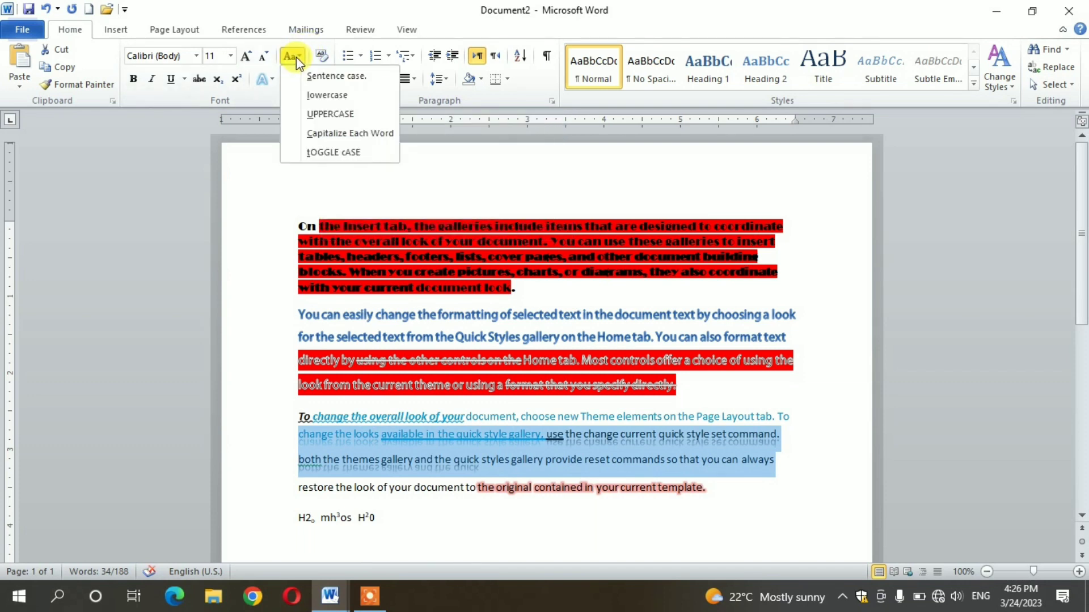
left_click(329, 115)
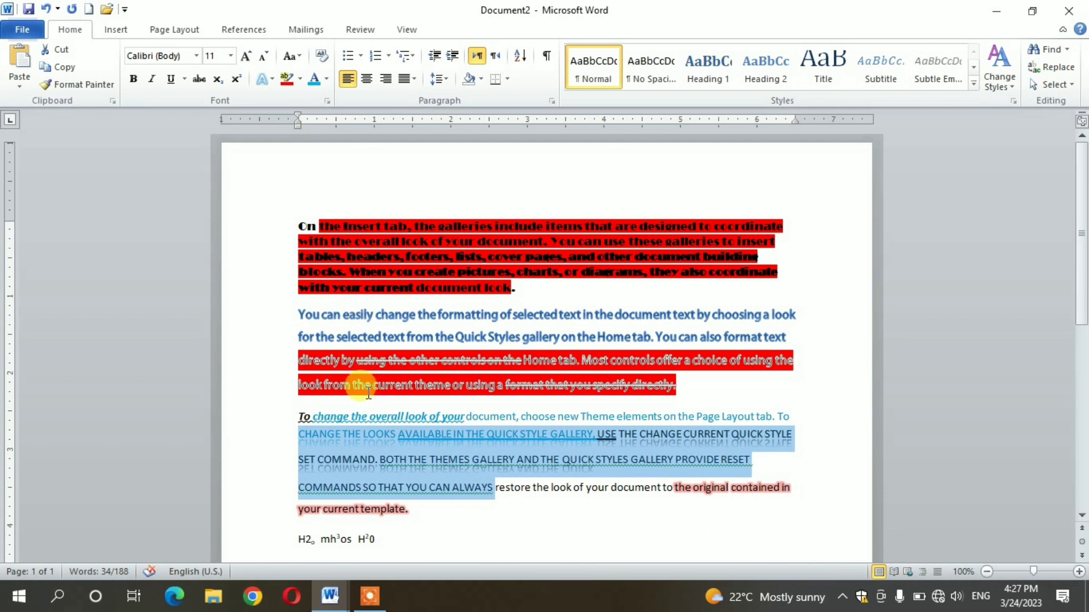
Capitalize each word in the third paragraph's selected lines and toggle their case
left_click(301, 62)
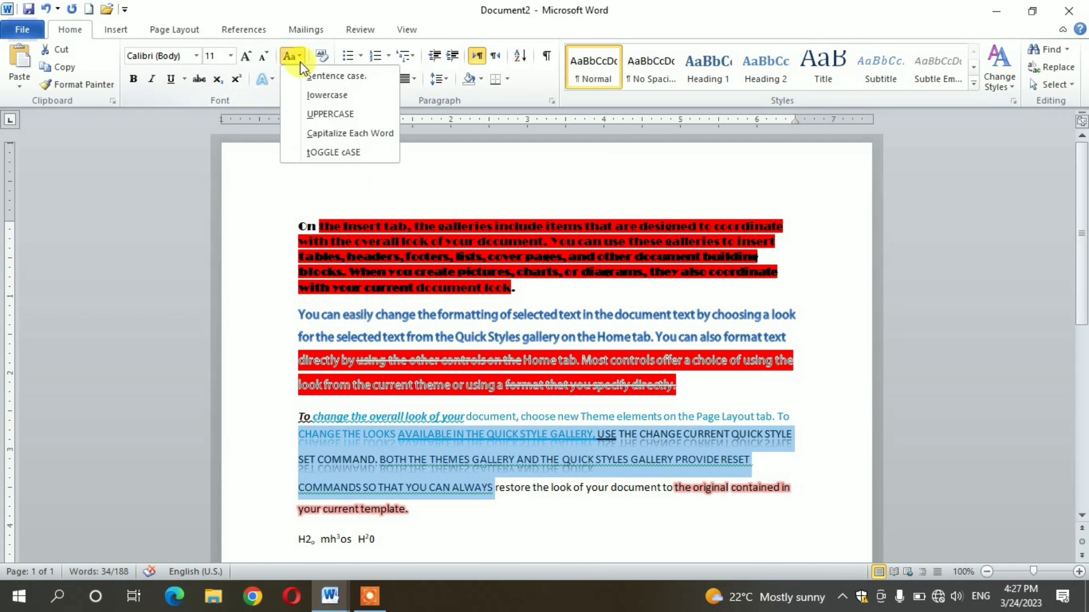
left_click(342, 135)
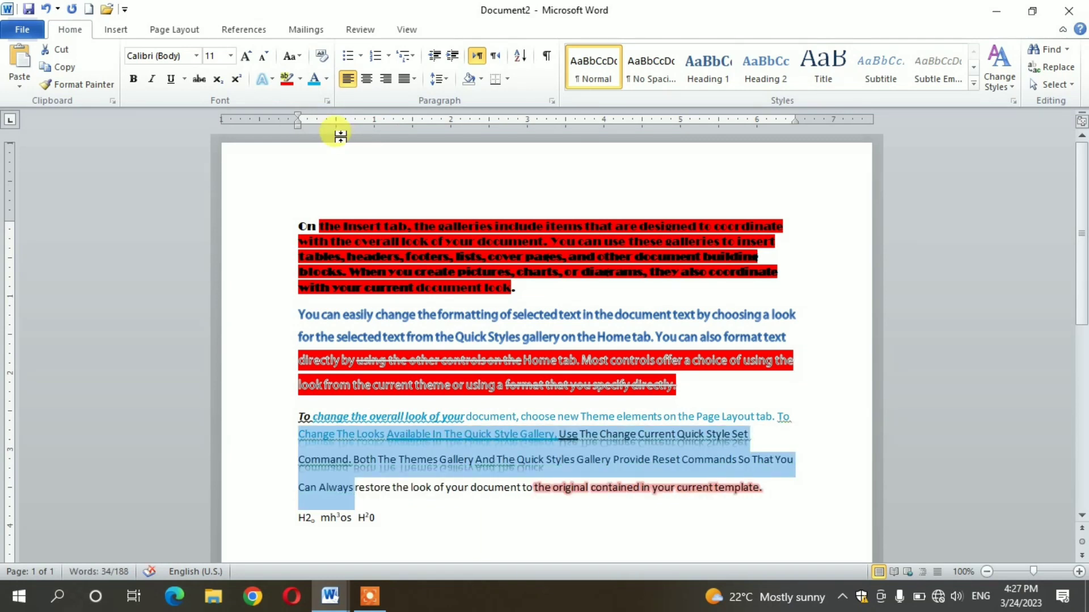
left_click(299, 56)
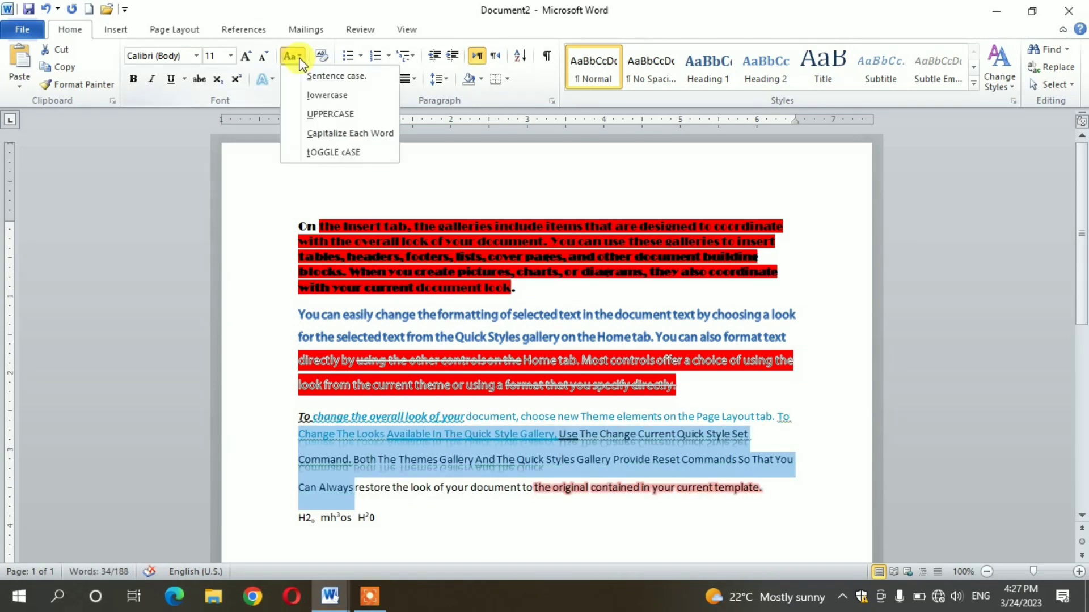
left_click(324, 151)
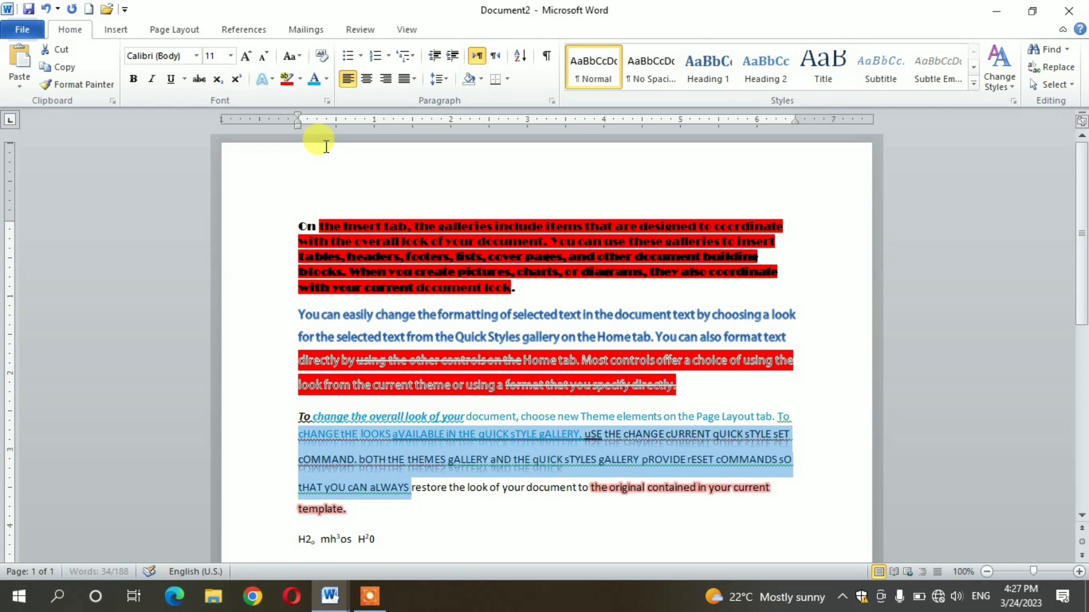
Clear all formatting from the entire first paragraph
left_click(421, 292)
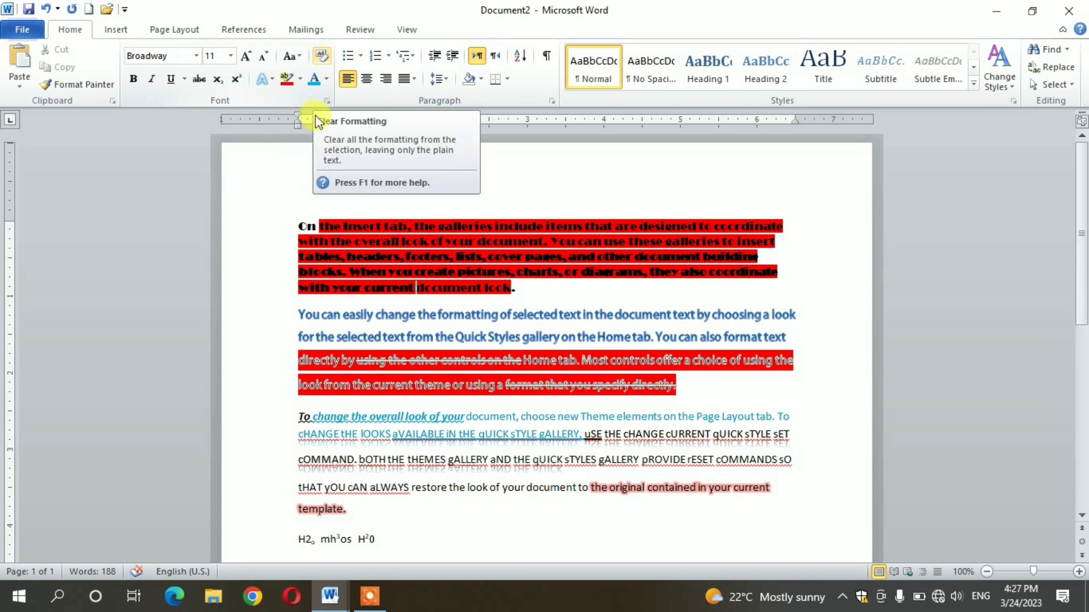
left_click_drag(295, 225, 520, 291)
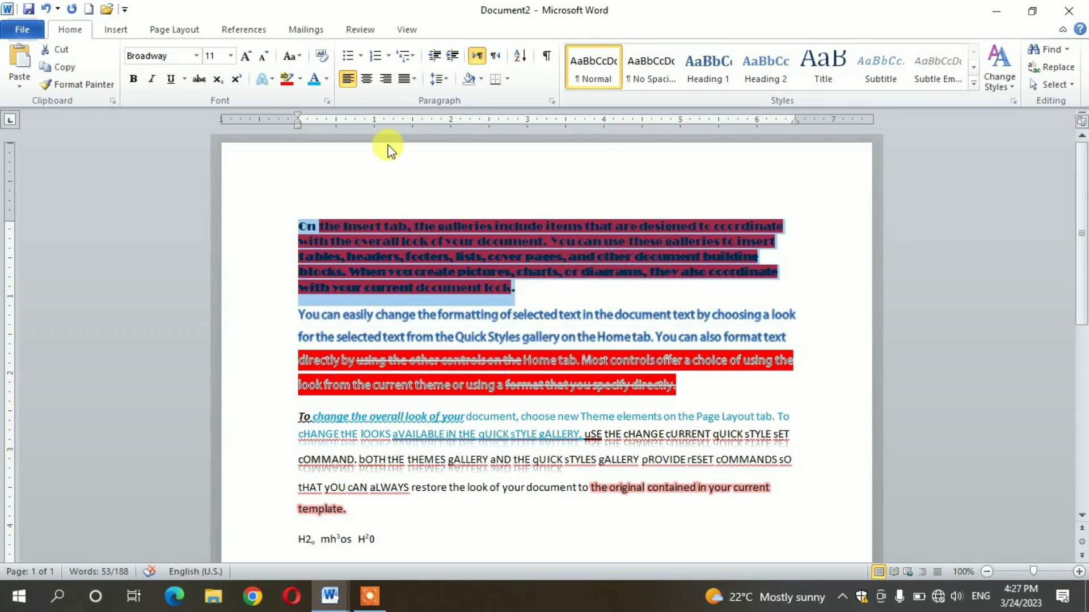
left_click(322, 56)
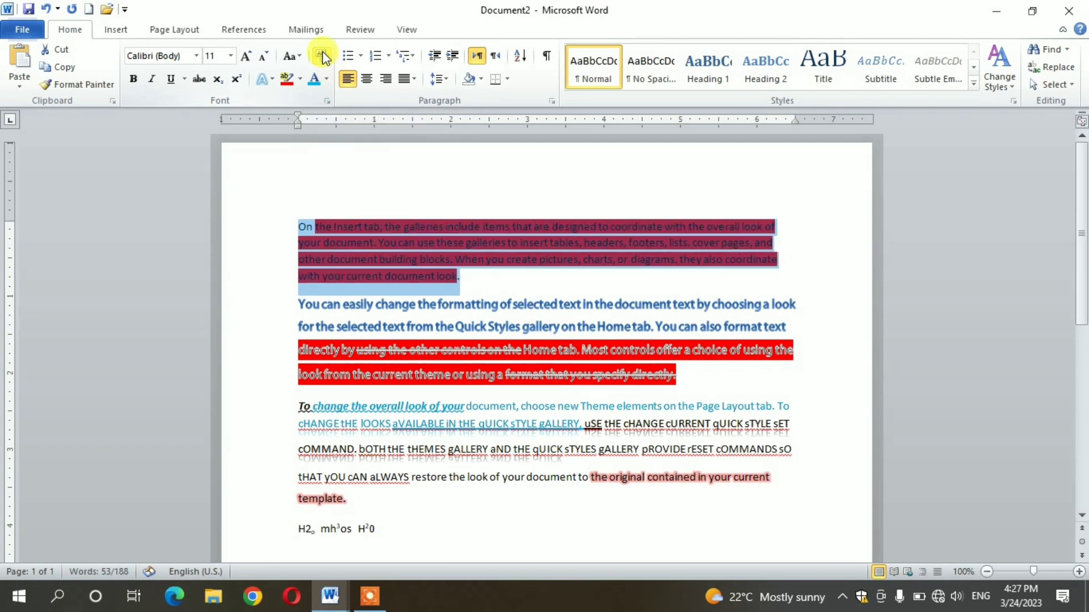
left_click(368, 328)
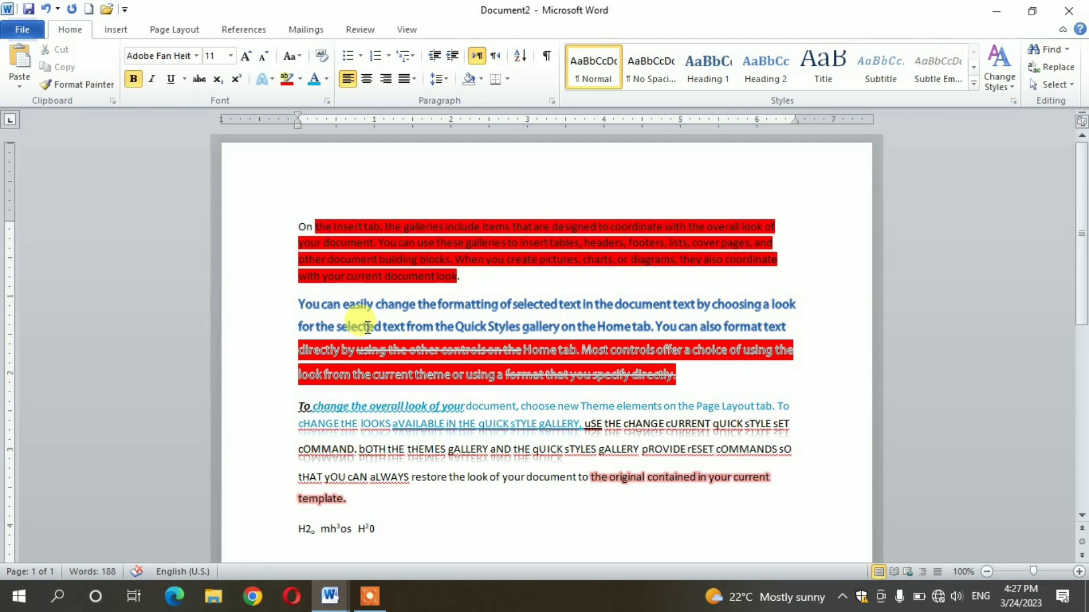
Clear all formatting from the second and third paragraphs together
left_click_drag(298, 305, 713, 505)
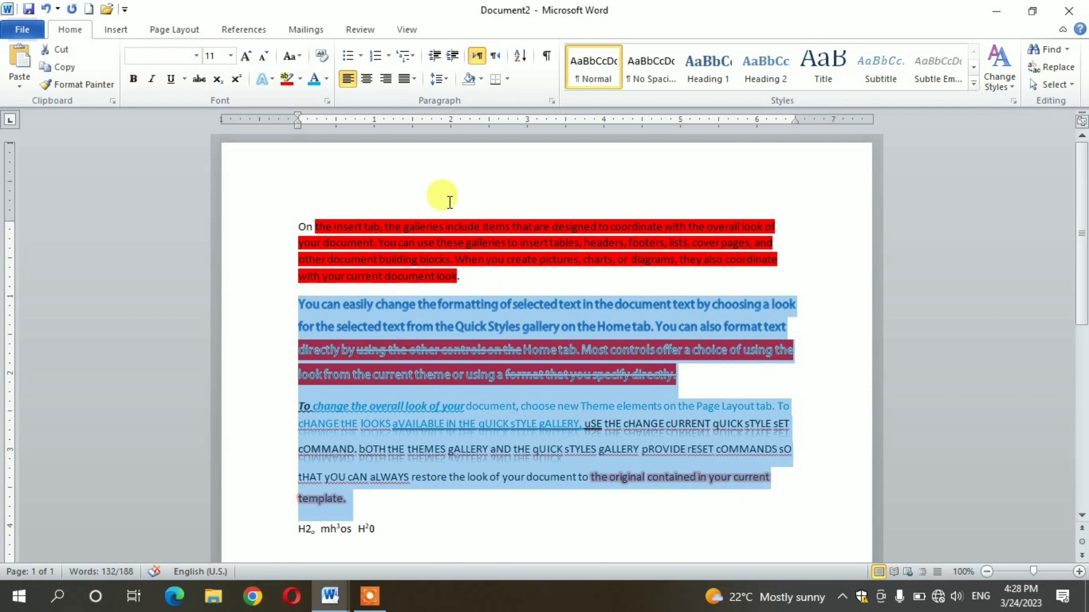
left_click(320, 59)
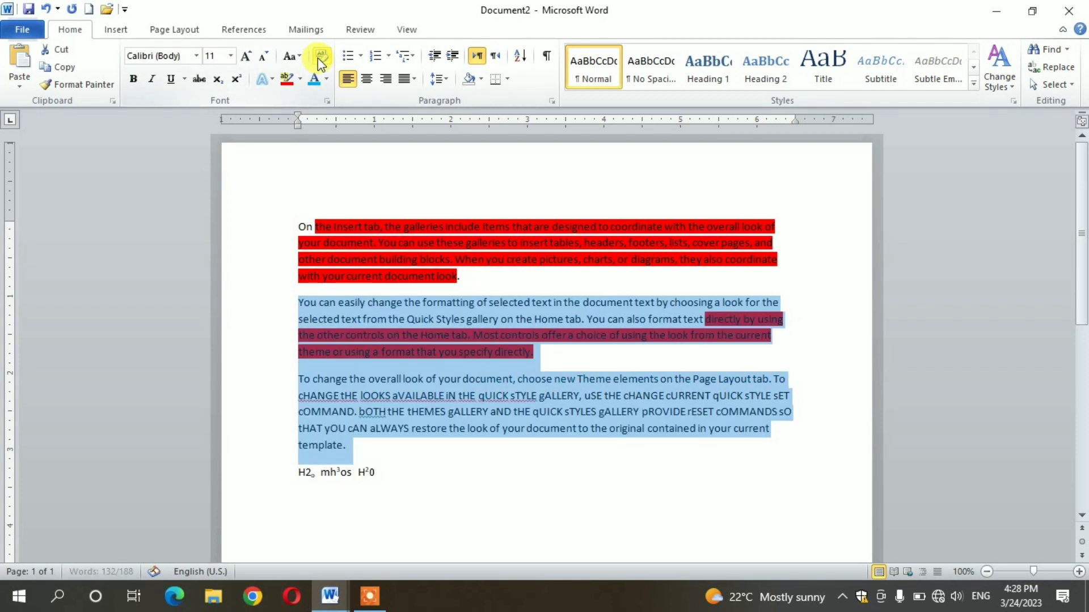
left_click(384, 404)
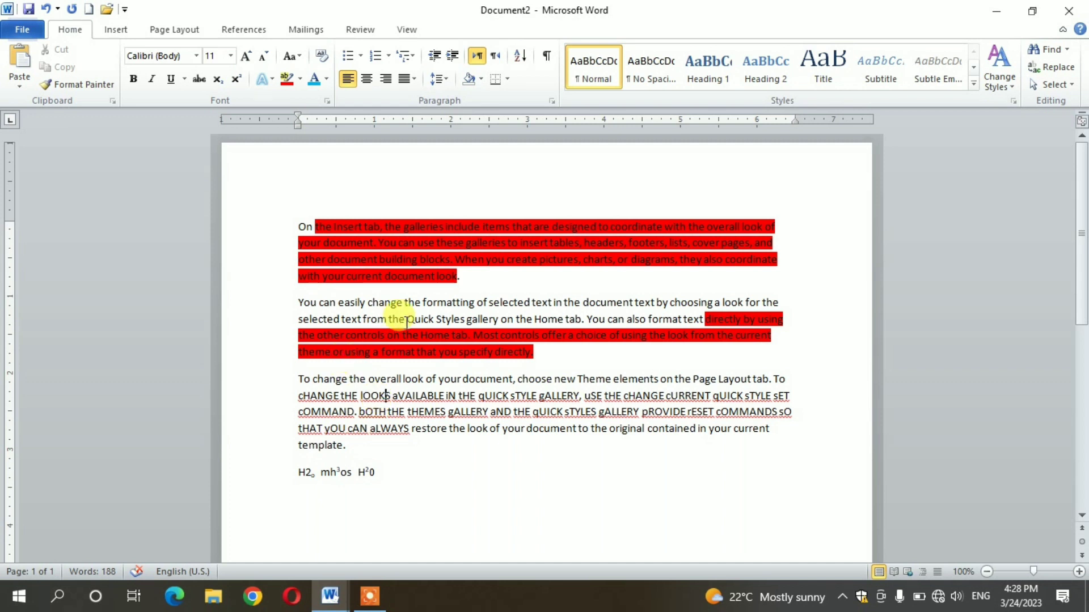
Remove the red highlight from the first paragraph by setting its text highlight to No Color
left_click_drag(459, 277, 317, 228)
left_click(300, 80)
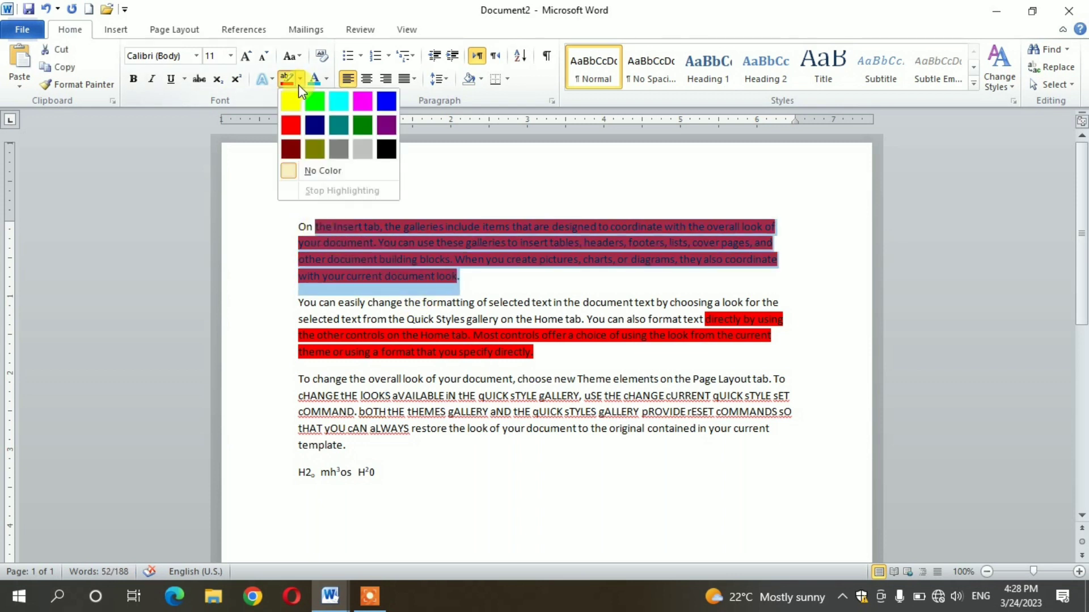
left_click(338, 172)
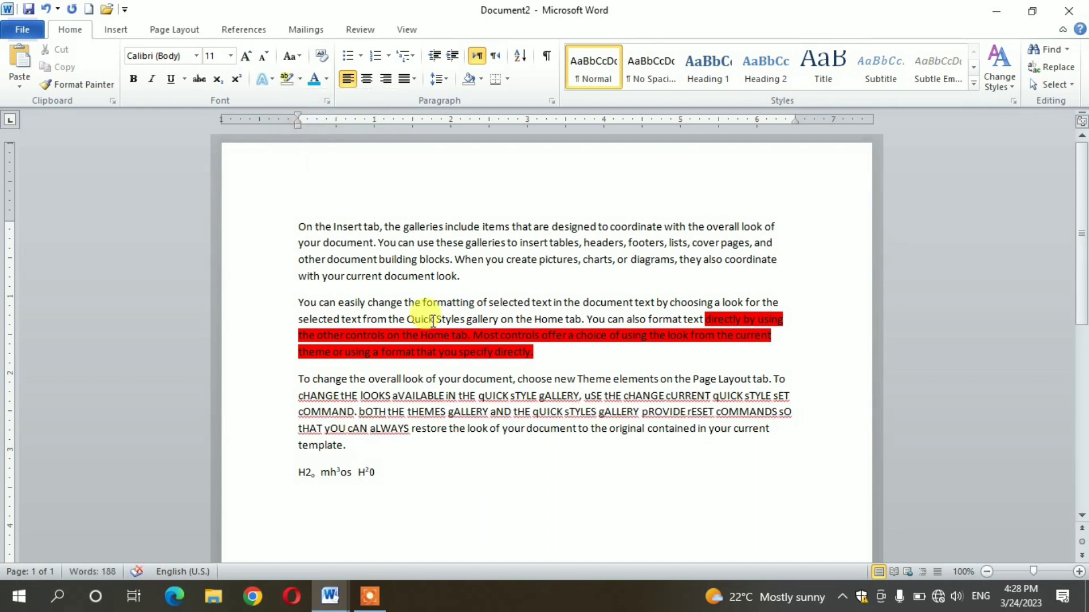